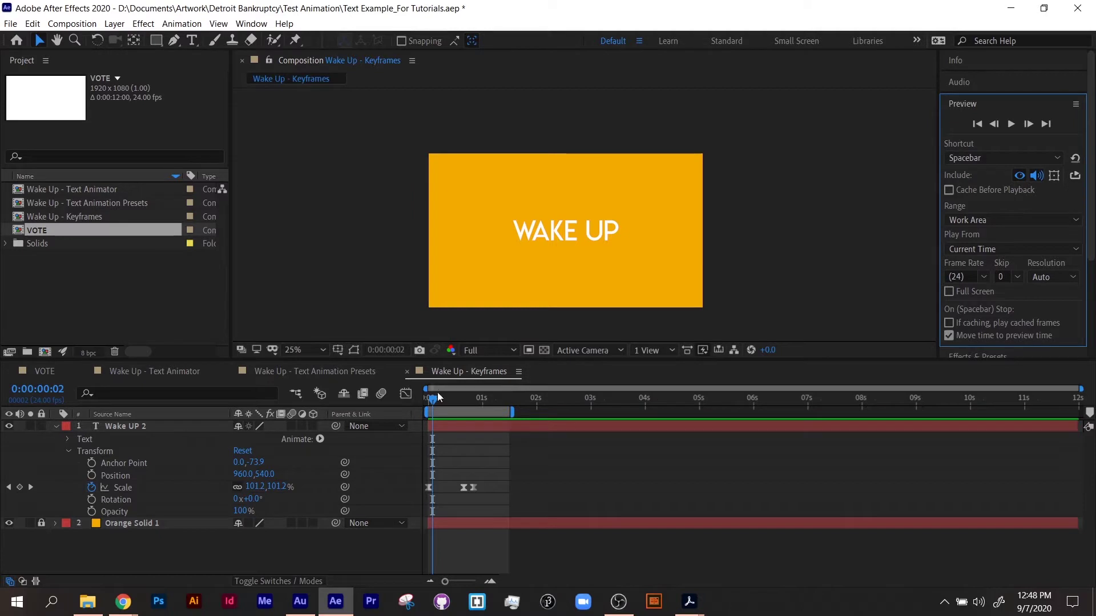
Step: Preview the Wake Up - Keyframes and Wake Up - Text Animation Presets compositions from their first frames
{"action": "left_click", "coordinate": [420, 400]}
{"action": "key", "text": "Home"}
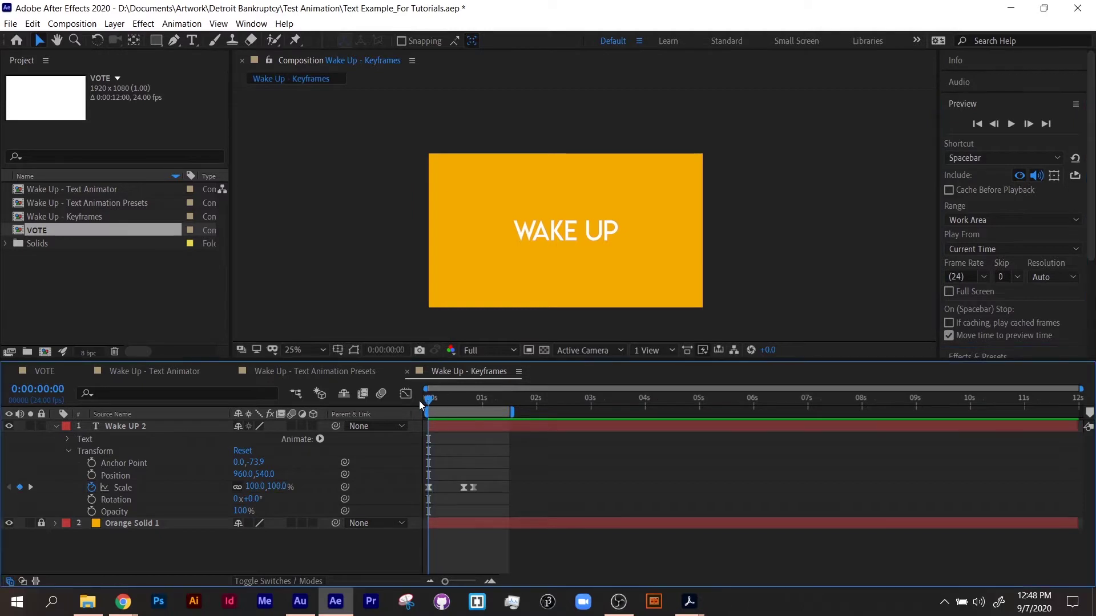
{"action": "key", "text": "space"}
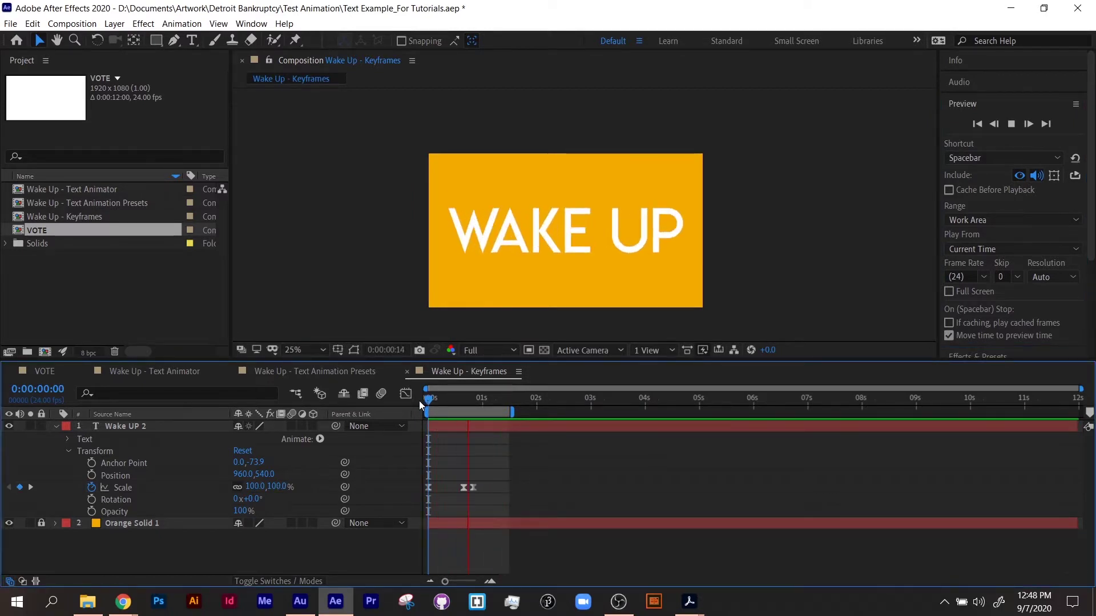
{"action": "left_click", "coordinate": [330, 370]}
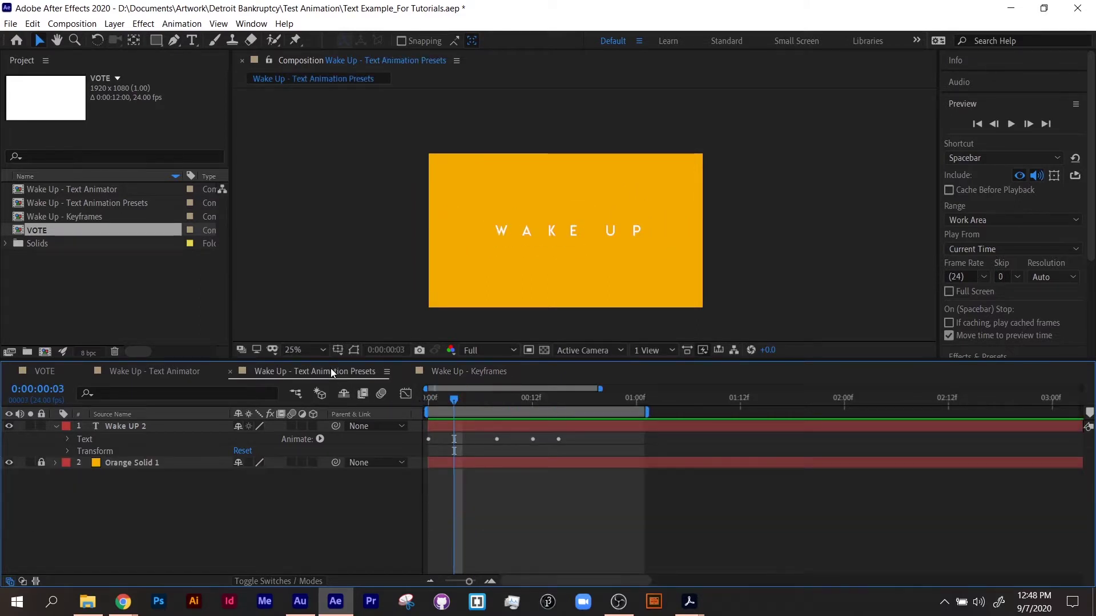
{"action": "left_click_drag", "start_coordinate": [455, 399], "coordinate": [417, 397]}
{"action": "key", "text": "space"}
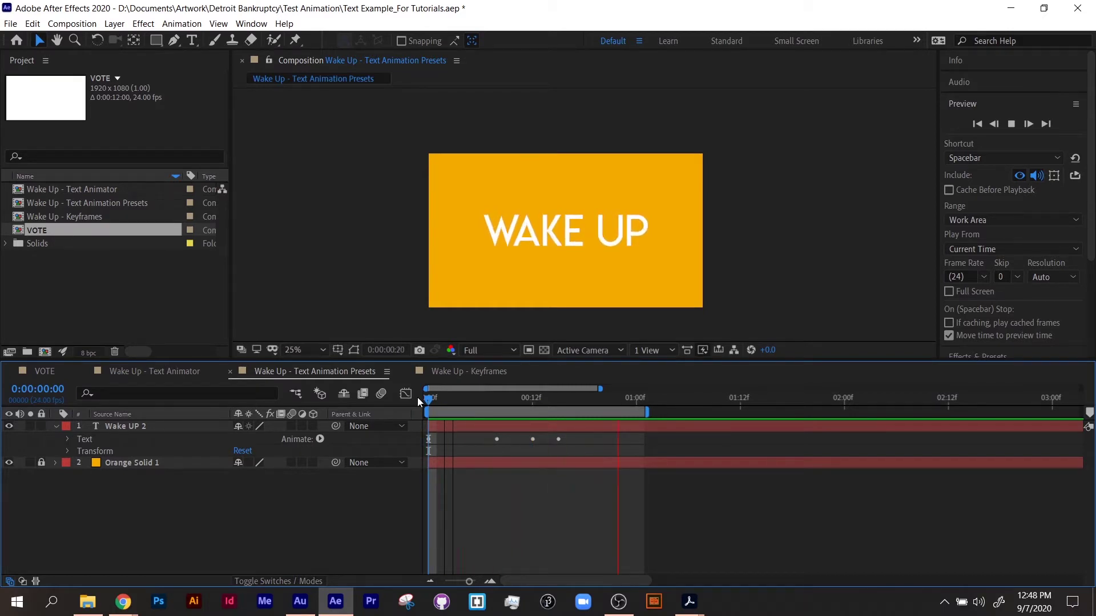
{"action": "key", "text": "space"}
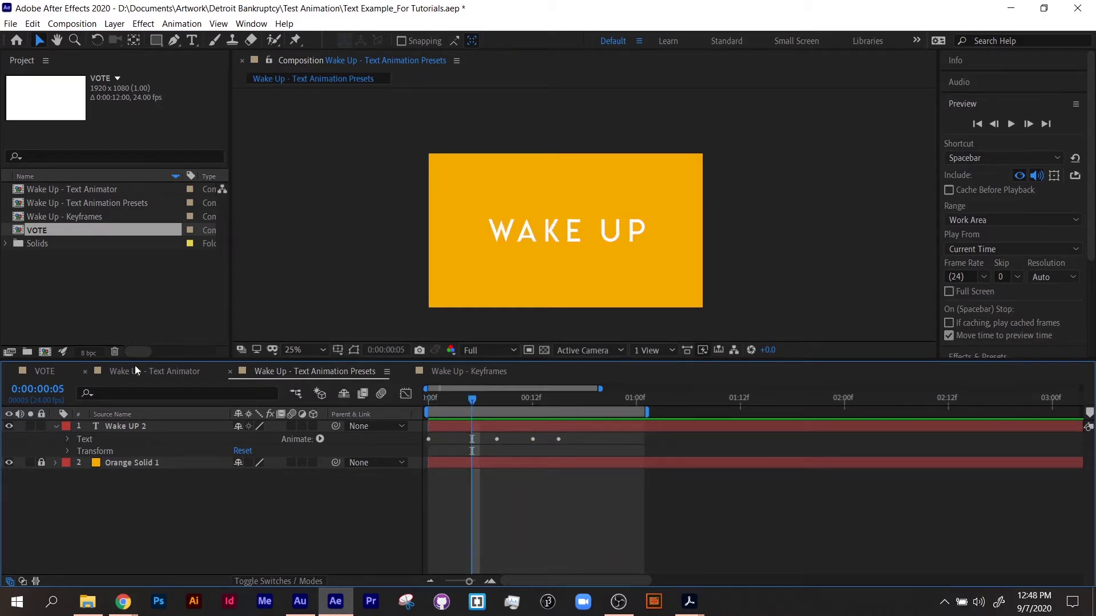
Step: Preview the animations in the Wake Up - Text Animator and VOTE compositions
{"action": "left_click", "coordinate": [135, 370]}
{"action": "key", "text": "space"}
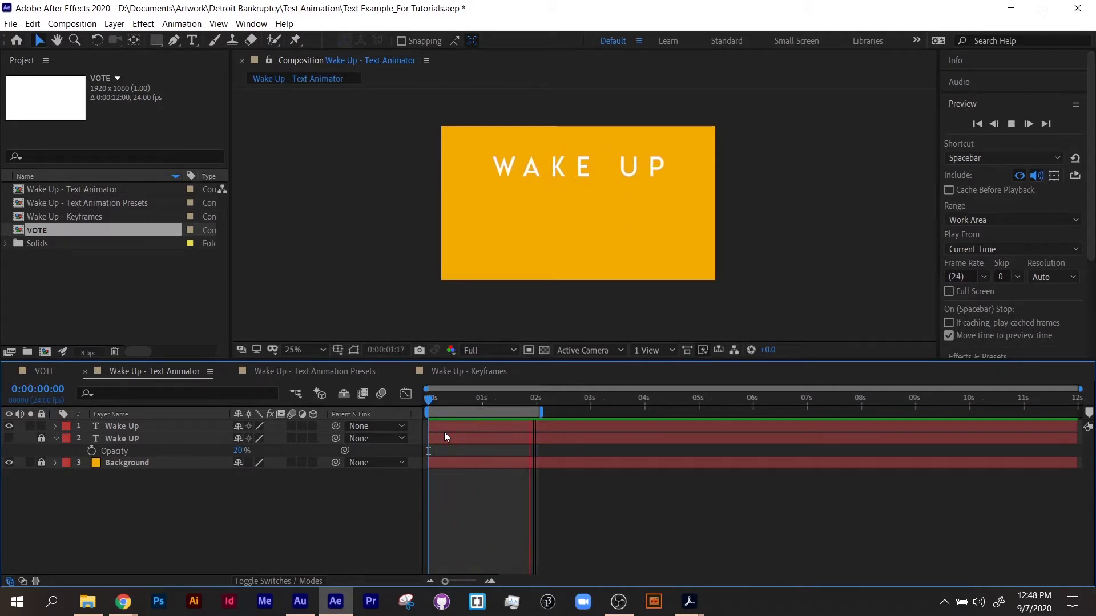
{"action": "key", "text": "space"}
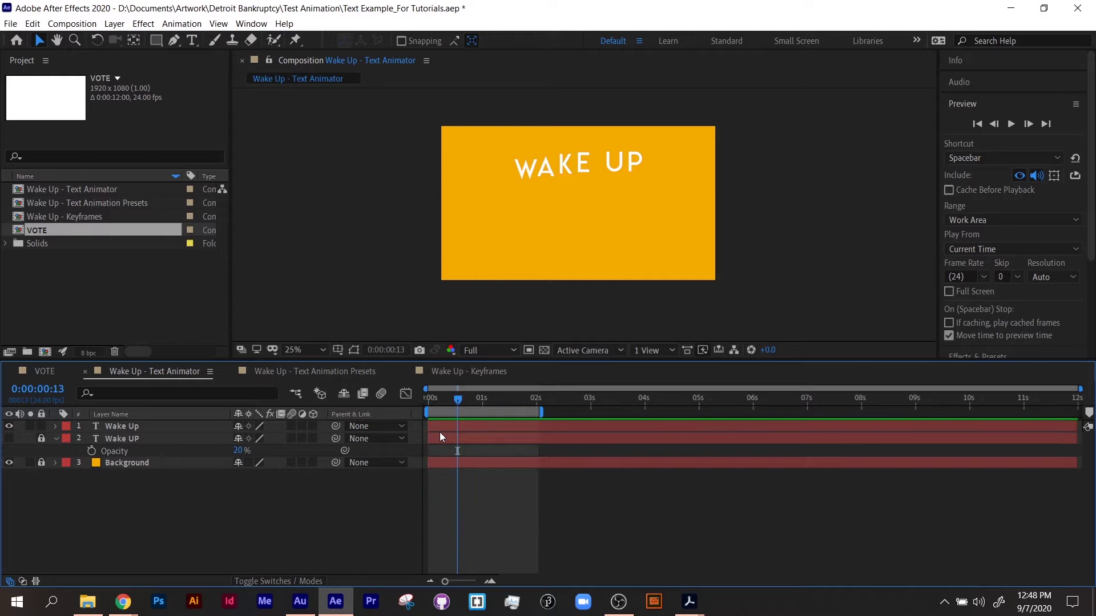
{"action": "left_click", "coordinate": [47, 374]}
{"action": "key", "text": "space"}
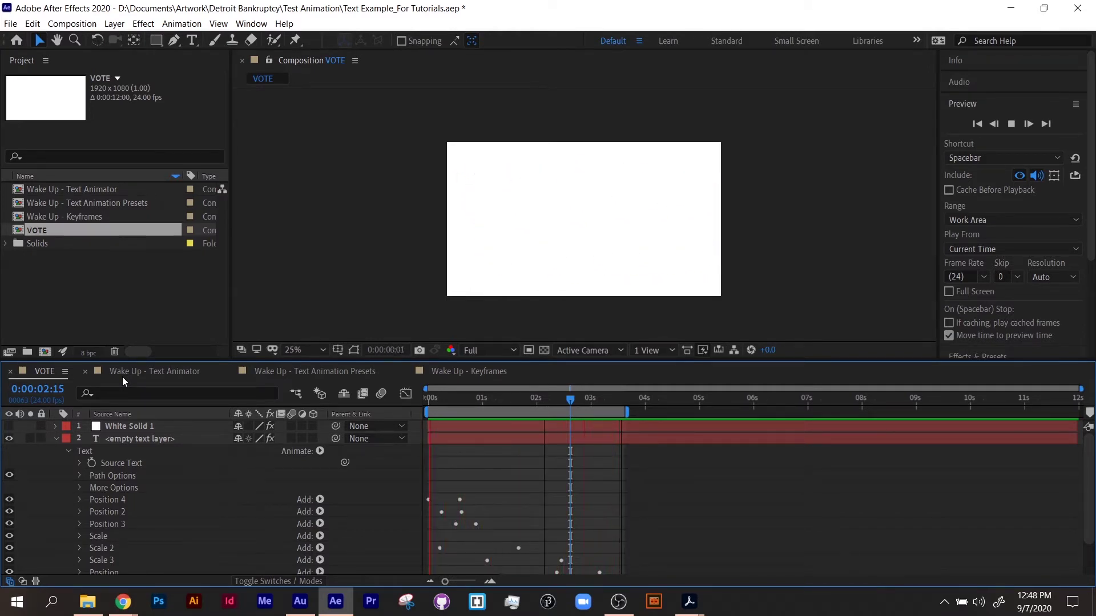
Step: Replay the Wake Up - Keyframes composition, and collapse and hide its Wake UP 2 text layer
{"action": "left_click", "coordinate": [425, 371]}
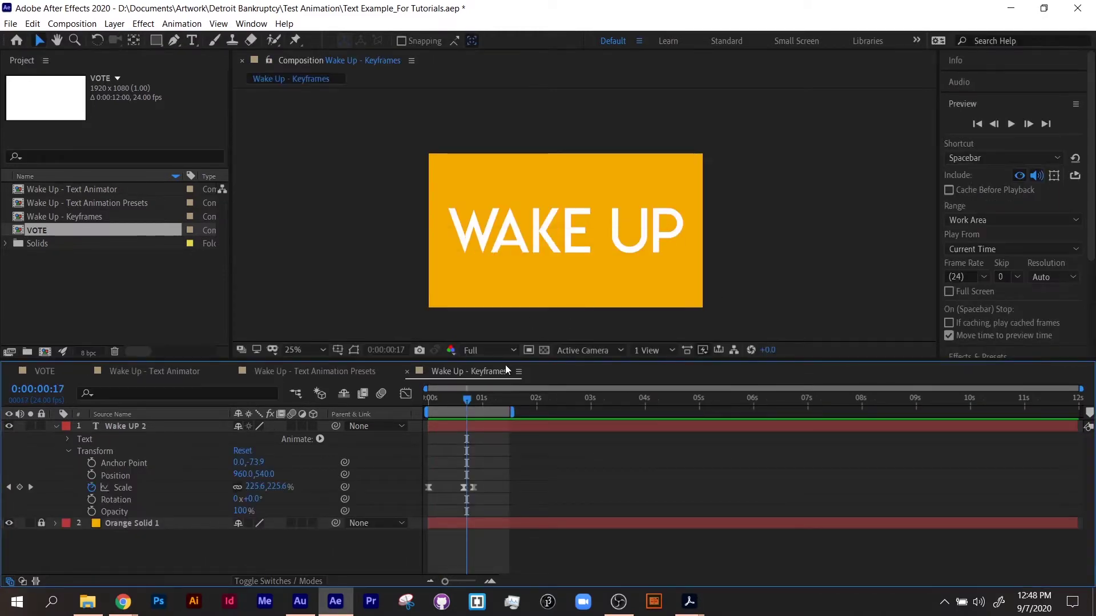
{"action": "key", "text": "space"}
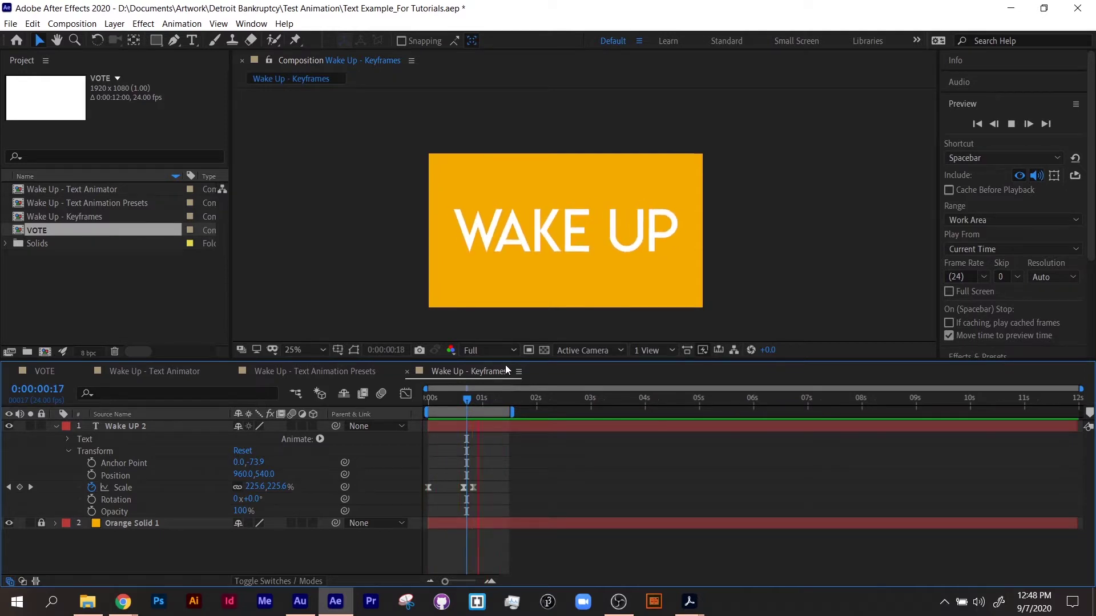
{"action": "key", "text": "space"}
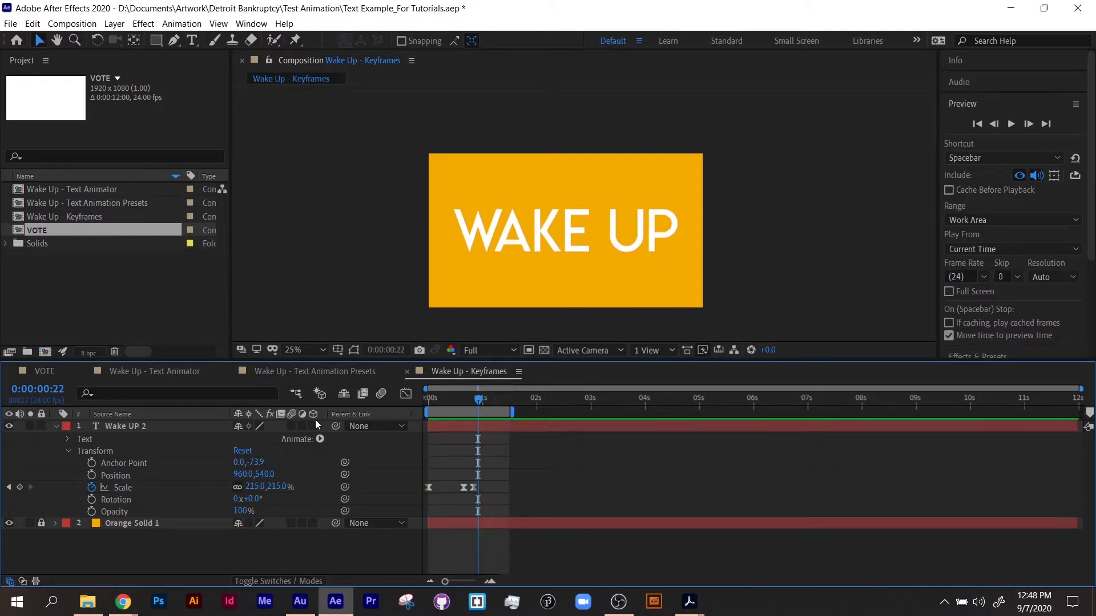
{"action": "left_click", "coordinate": [56, 426]}
{"action": "left_click", "coordinate": [8, 426]}
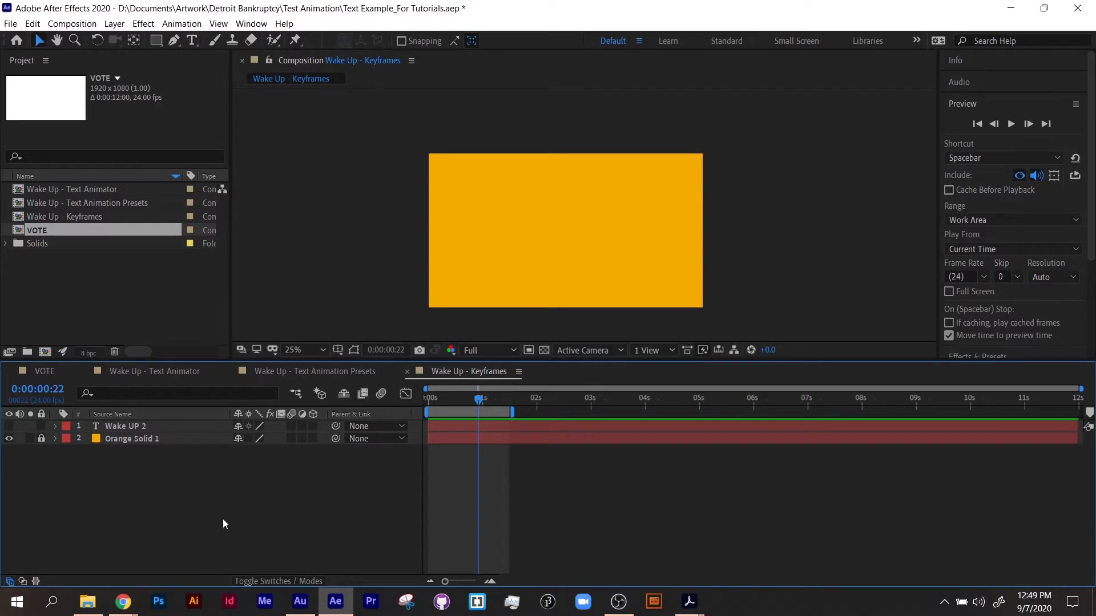
Step: Create a new text layer reading "Design" in the Wake Up - Keyframes composition
{"action": "right_click", "coordinate": [207, 506]}
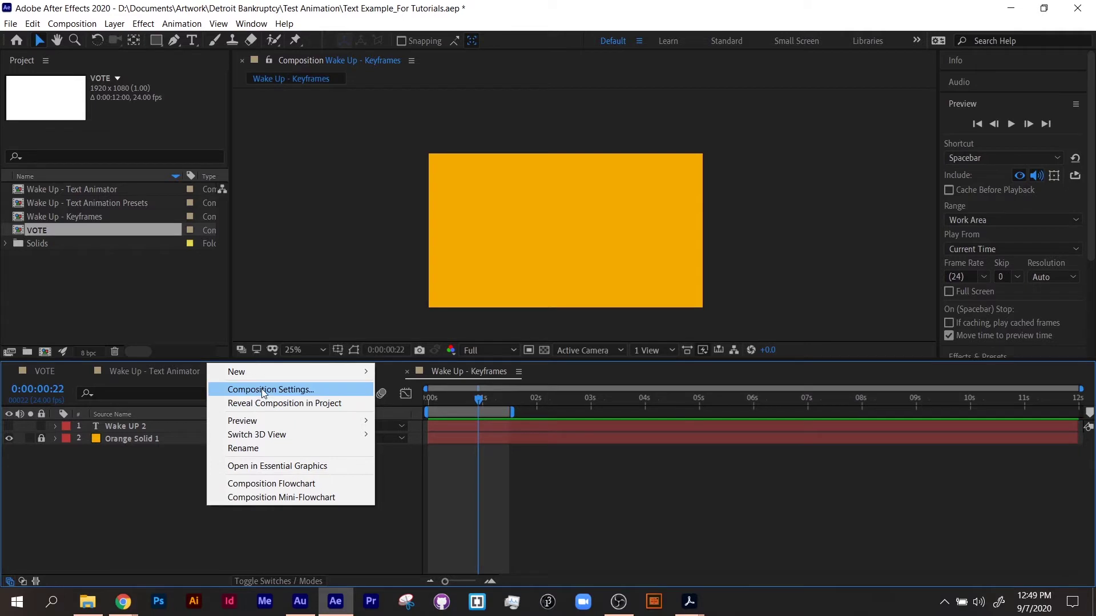
{"action": "mouse_move", "coordinate": [270, 378]}
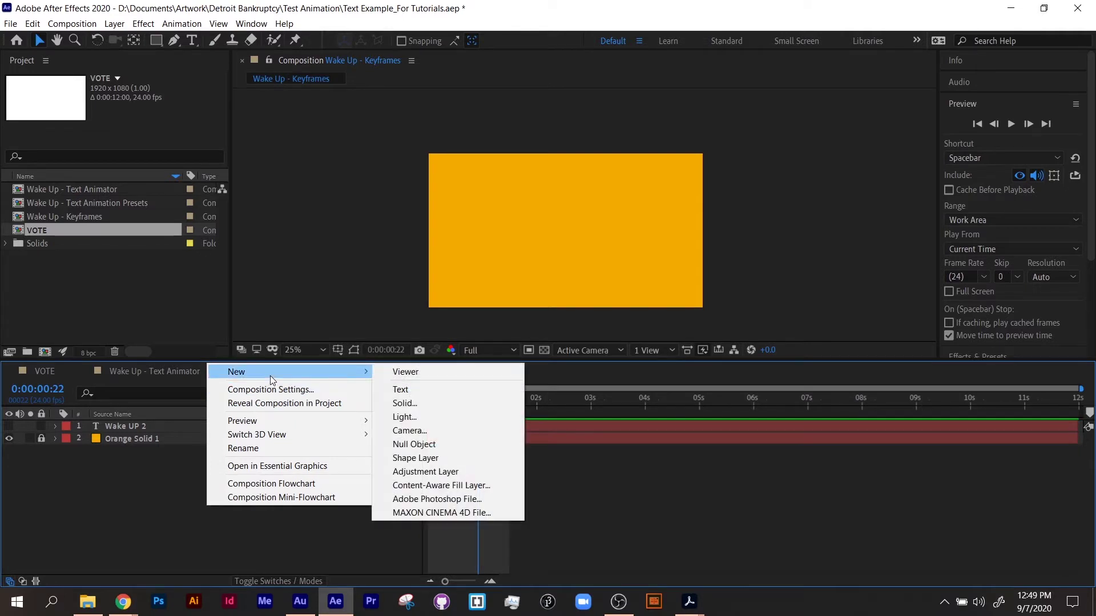
{"action": "left_click", "coordinate": [390, 388]}
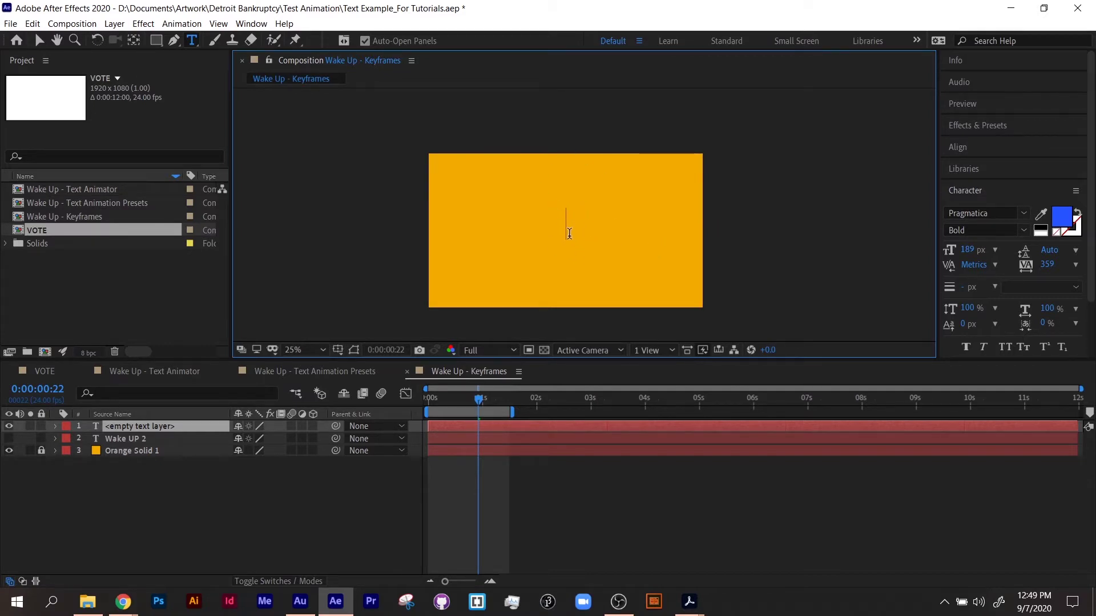
{"action": "type", "text": "Des"}
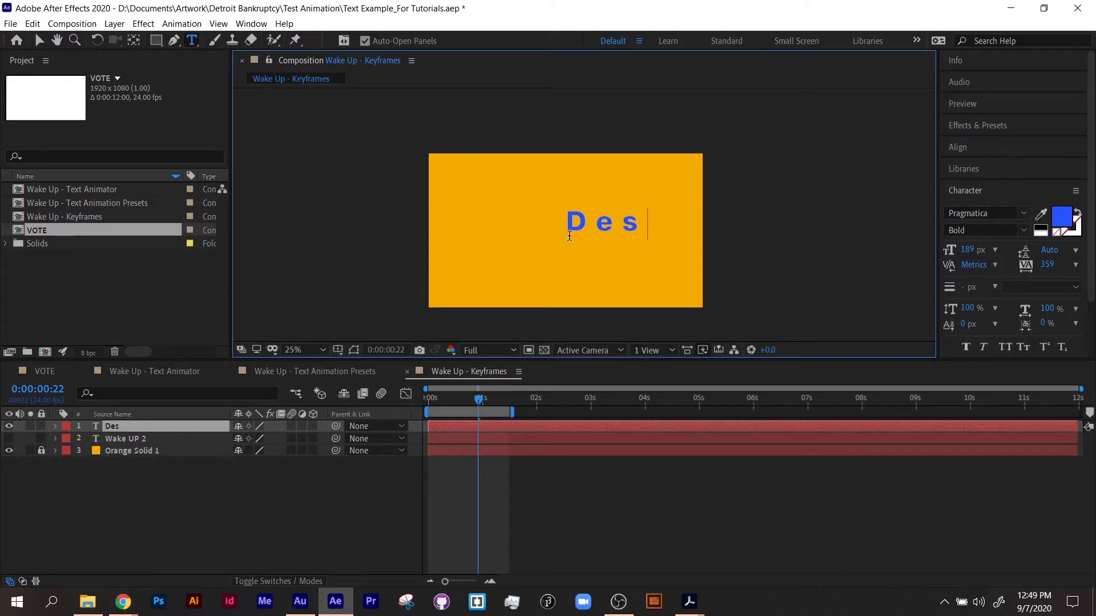
{"action": "type", "text": "ign"}
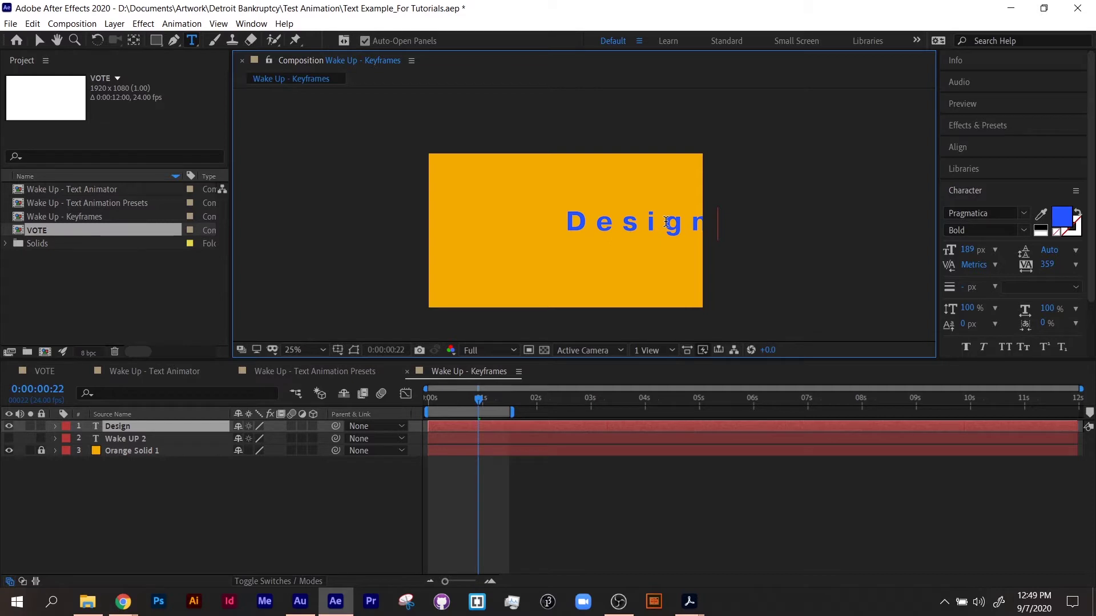
{"action": "key", "text": "Escape"}
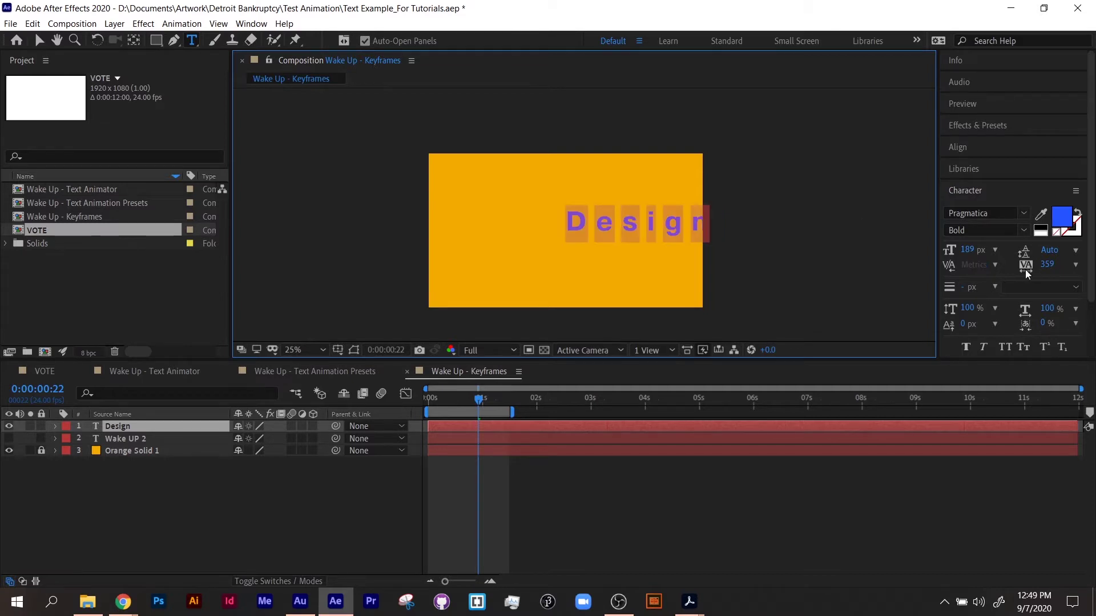
Step: Turn on mask and shape path visibility and center-align the "Design" text layer's paragraph
{"action": "left_click", "coordinate": [964, 193]}
{"action": "left_click", "coordinate": [964, 193]}
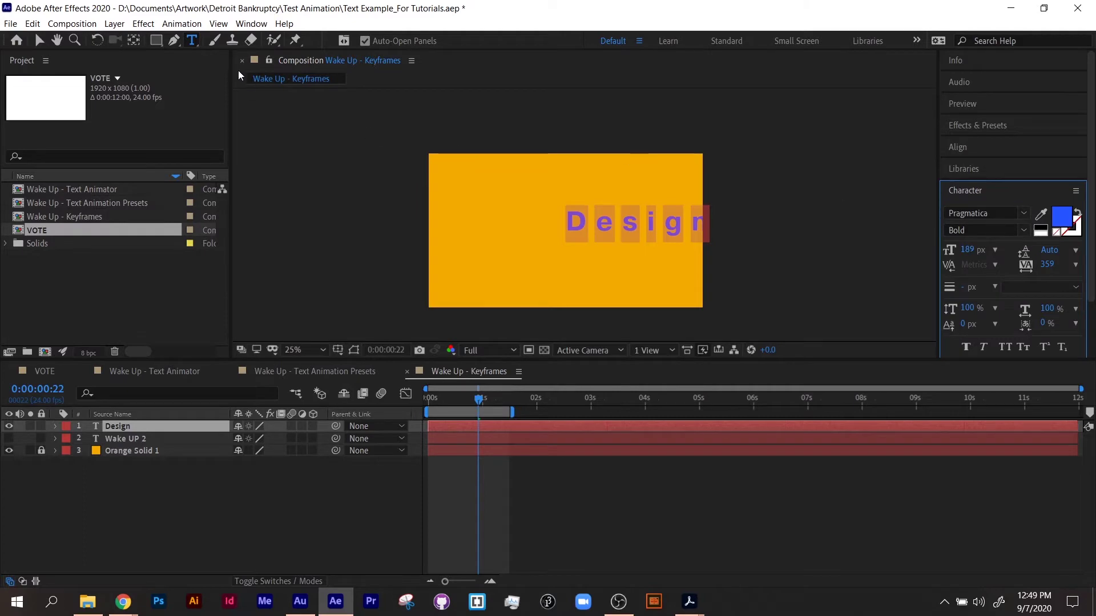
{"action": "left_click", "coordinate": [250, 26]}
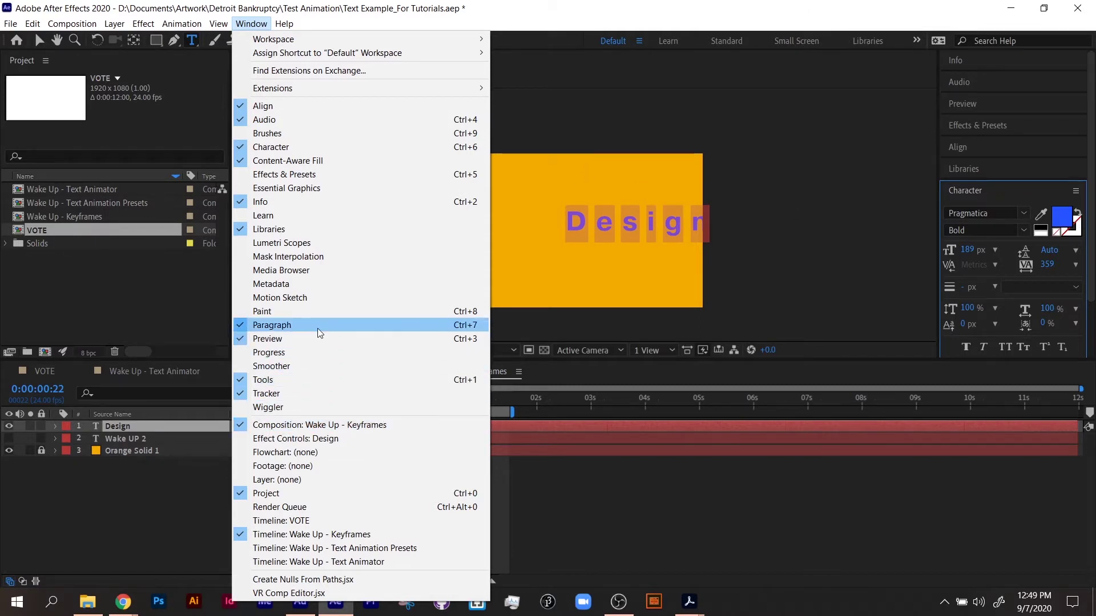
{"action": "left_click", "coordinate": [960, 194]}
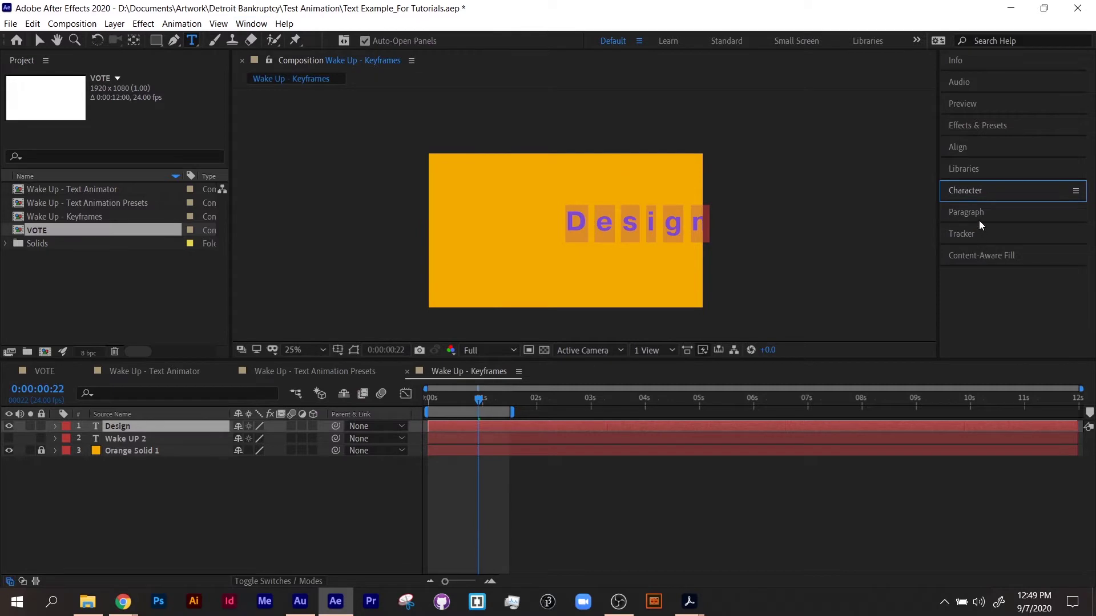
{"action": "left_click", "coordinate": [973, 214]}
{"action": "left_click", "coordinate": [970, 233]}
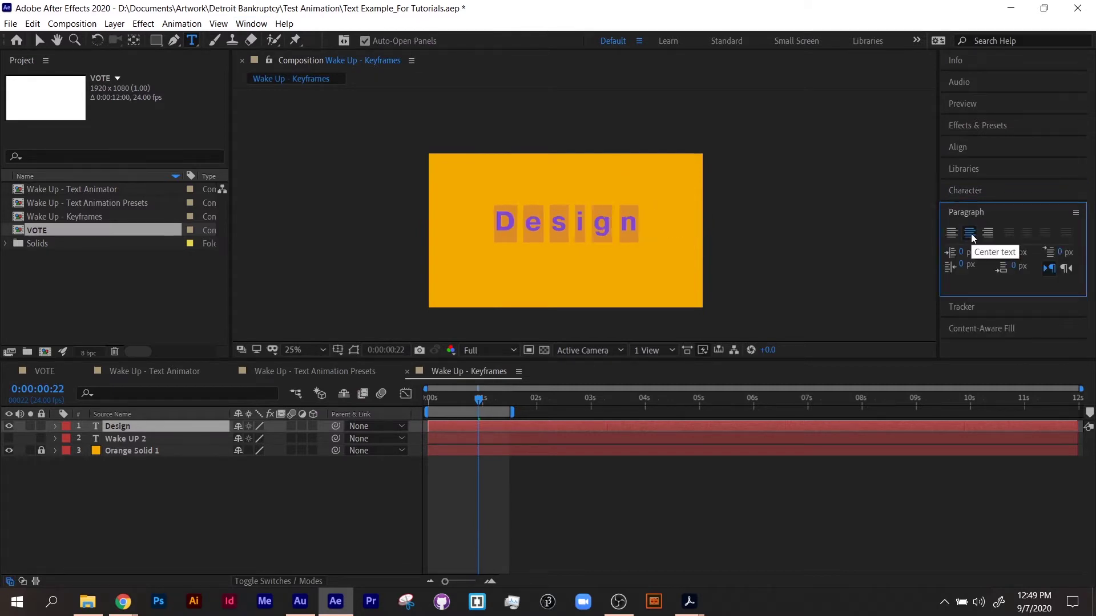
{"action": "left_click", "coordinate": [951, 234]}
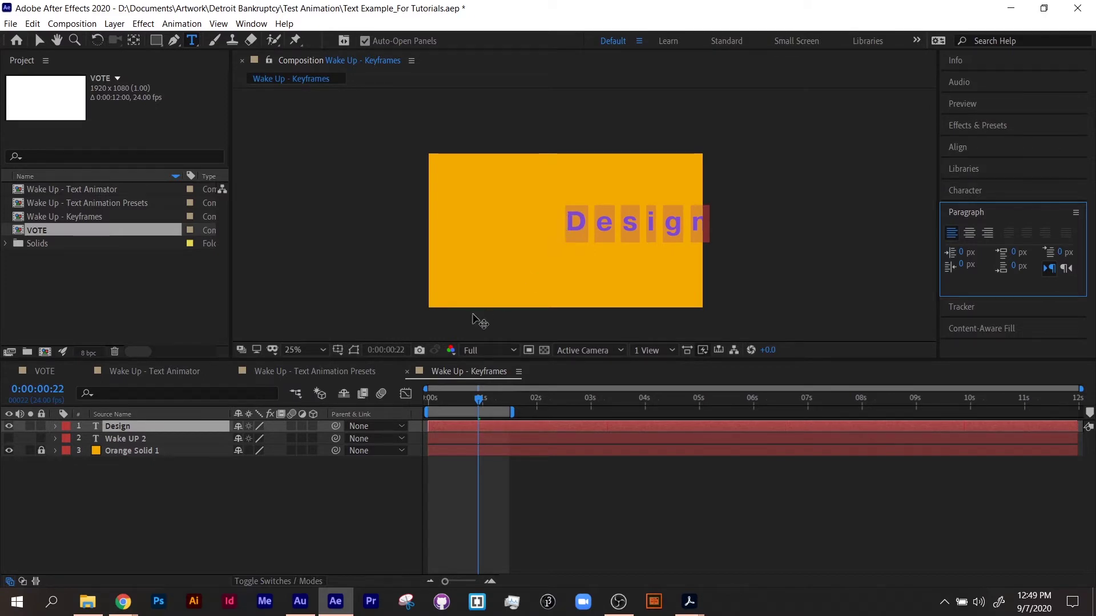
{"action": "left_click", "coordinate": [352, 350]}
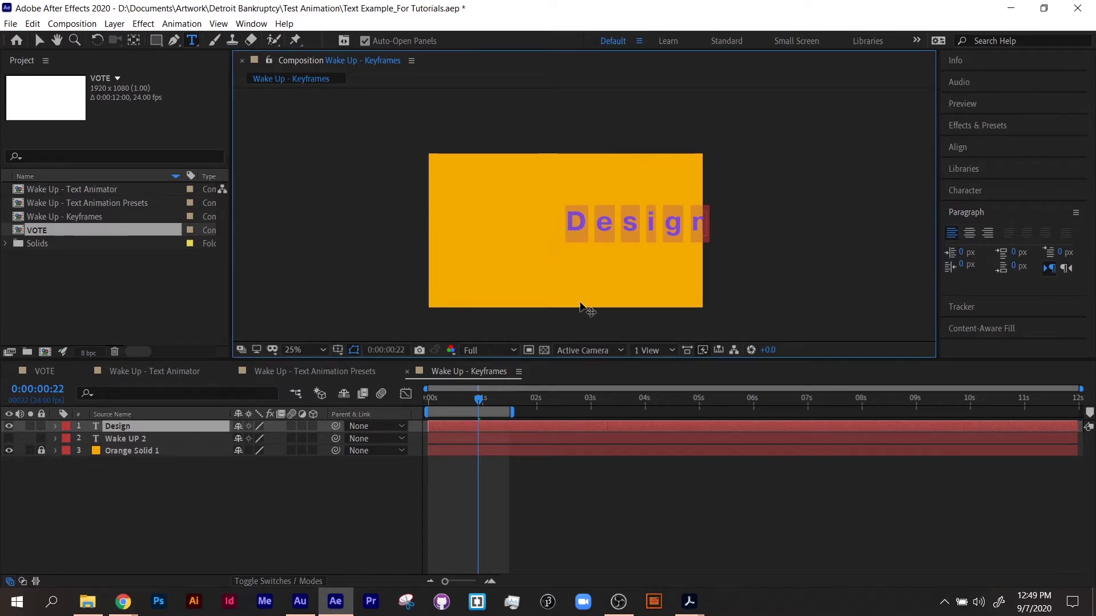
{"action": "left_click", "coordinate": [201, 433]}
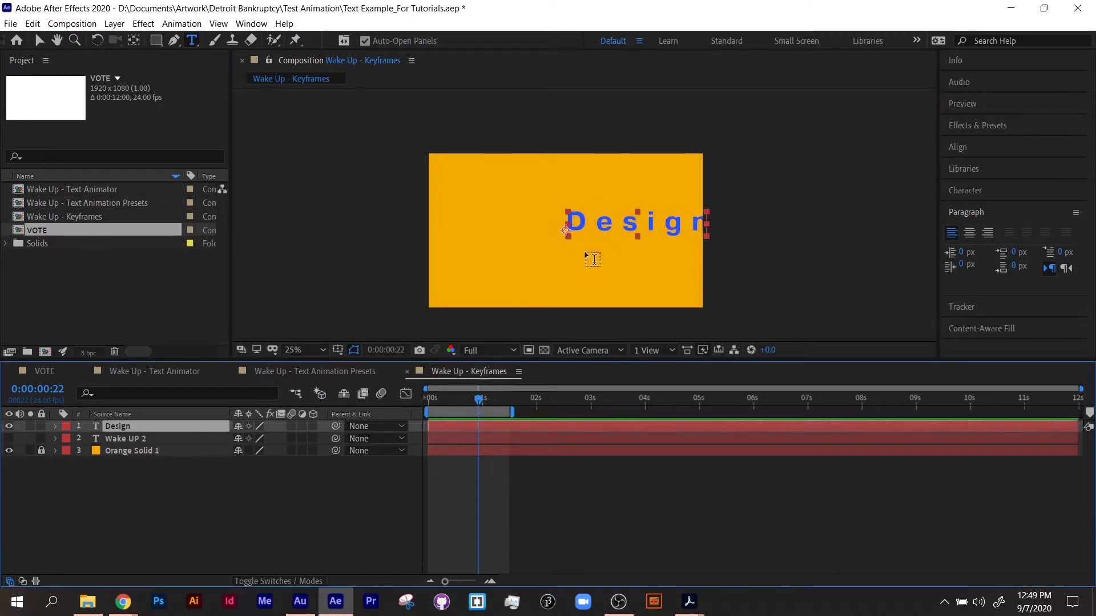
{"action": "left_click", "coordinate": [968, 232]}
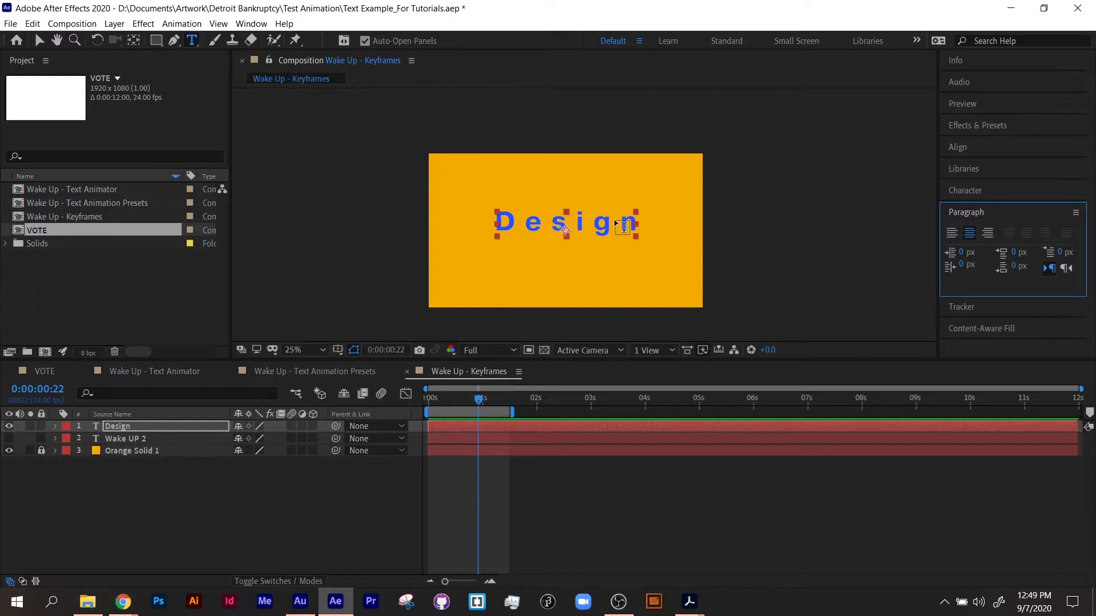
Step: Set the "Design" text's tracking to 0 and its fill color to white
{"action": "left_click", "coordinate": [1008, 191]}
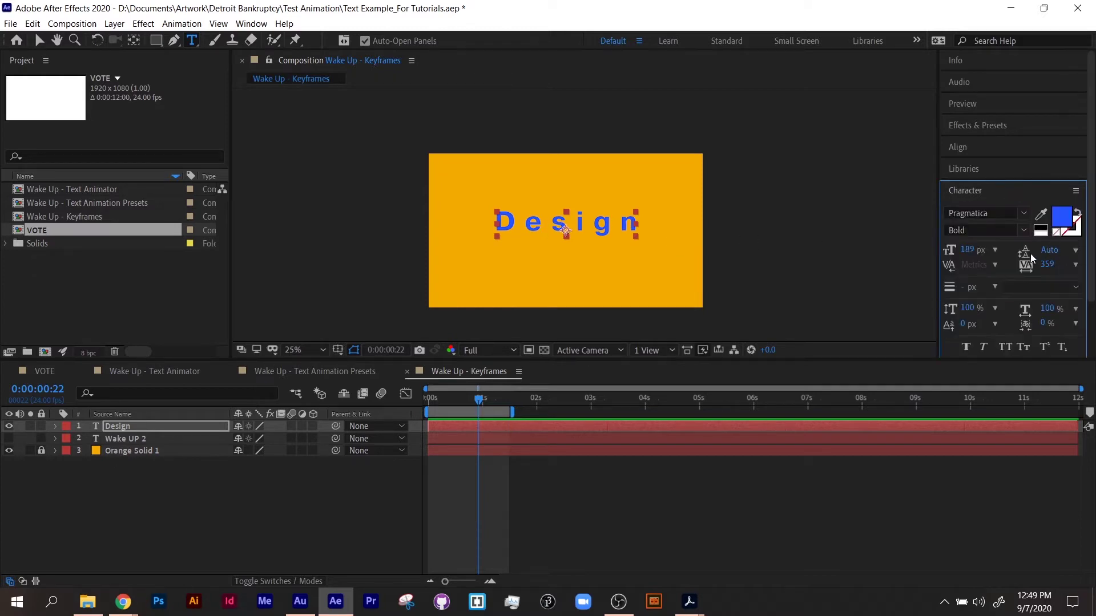
{"action": "left_click", "coordinate": [1045, 264]}
{"action": "type", "text": "0"}
{"action": "key", "text": "Return"}
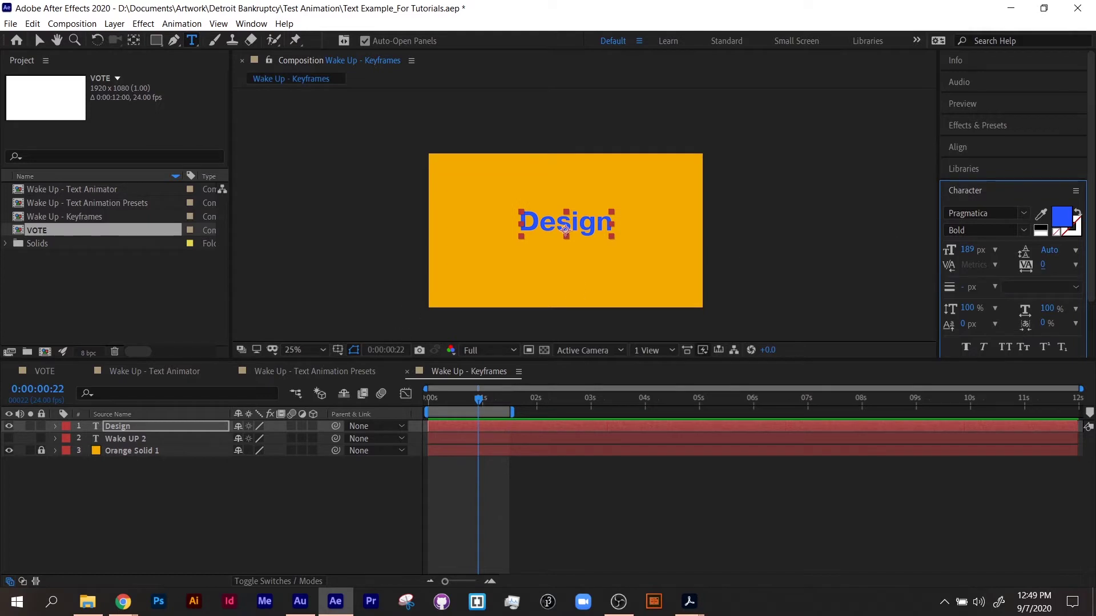
{"action": "left_click", "coordinate": [1045, 231]}
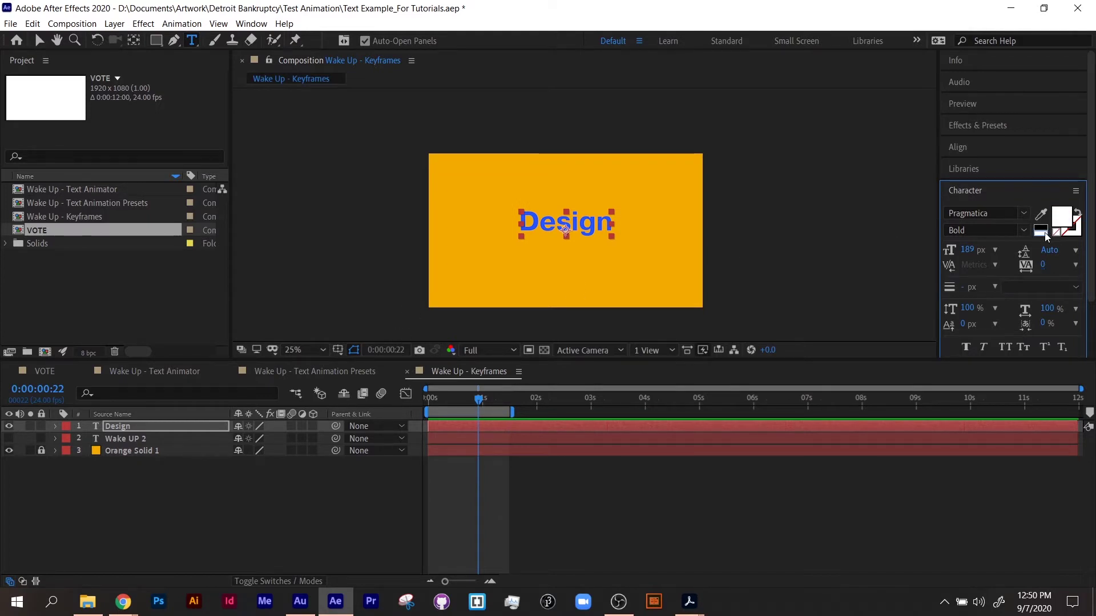
Step: Replace the layer's text with "DESIGN" in capitals and leave the whole layer selected
{"action": "double_click", "coordinate": [564, 223]}
{"action": "type", "text": "DESIGN"}
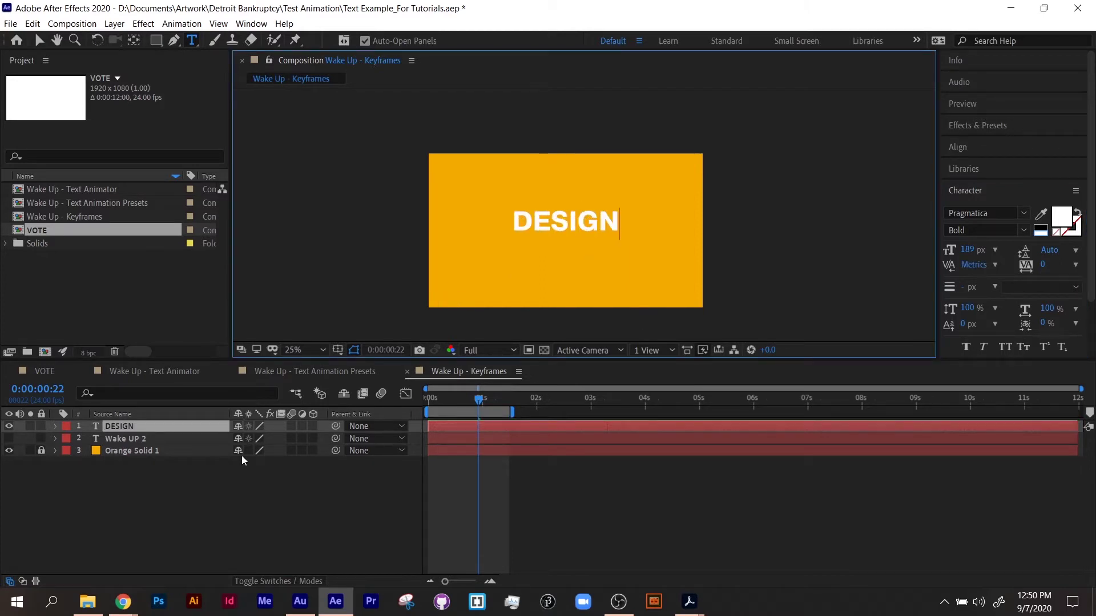
{"action": "left_click", "coordinate": [160, 426]}
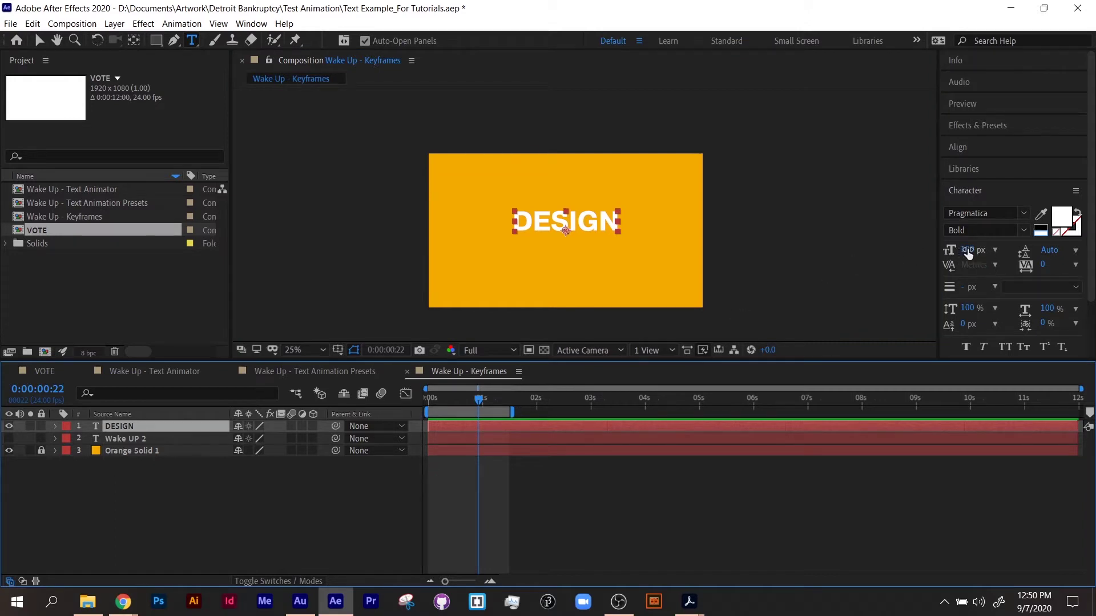
Step: Enlarge the "DESIGN" text to 283 px, set its font style to Book, and return to the Selection tool
{"action": "left_click_drag", "start_coordinate": [965, 251], "coordinate": [1032, 244]}
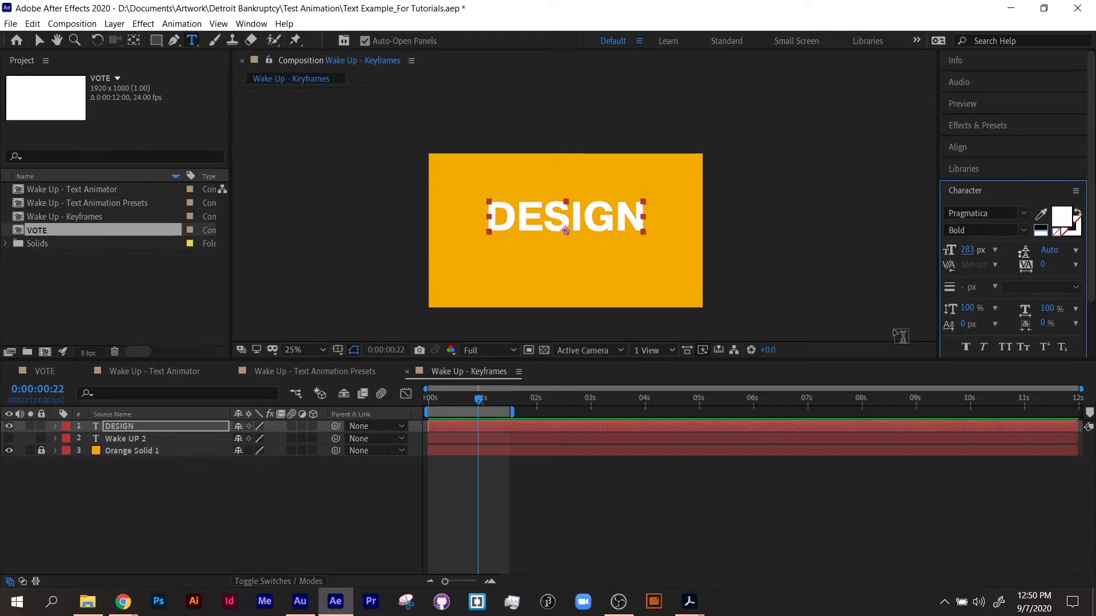
{"action": "left_click", "coordinate": [1022, 231]}
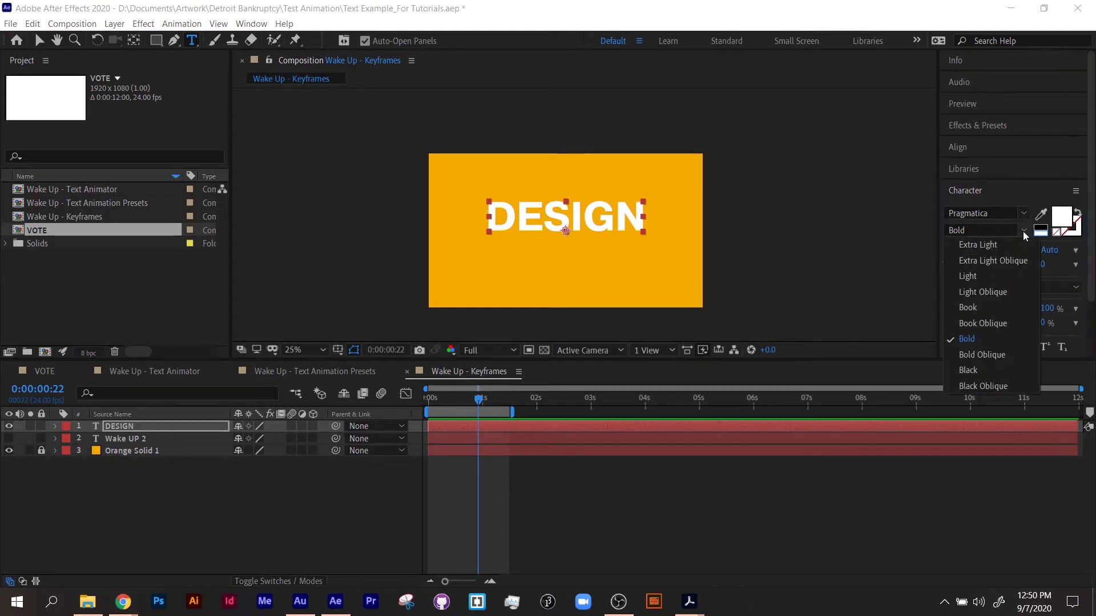
{"action": "left_click", "coordinate": [978, 309]}
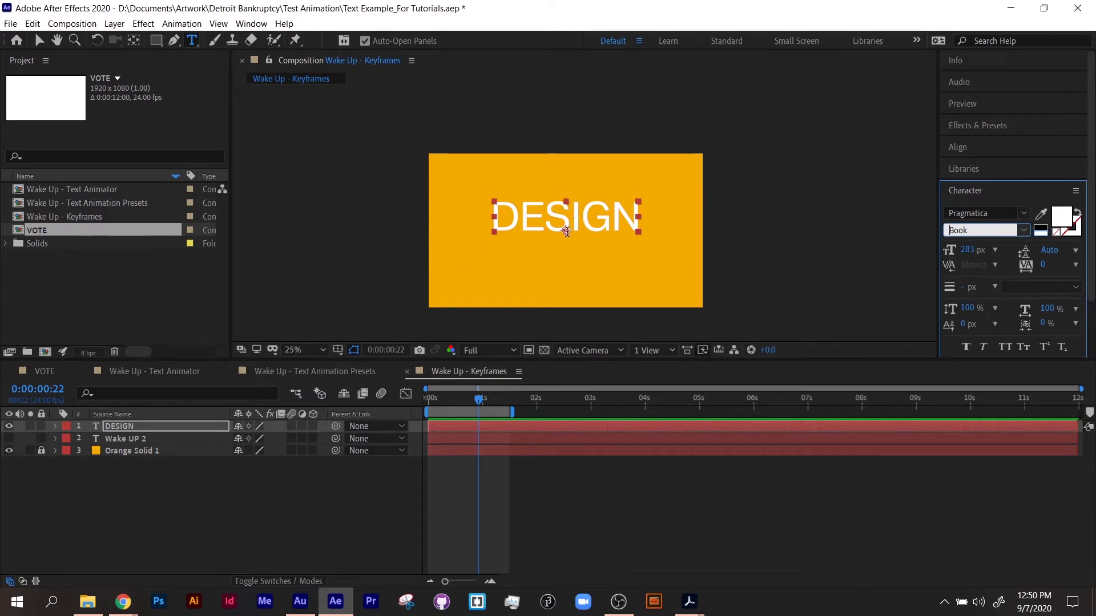
{"action": "left_click", "coordinate": [37, 42]}
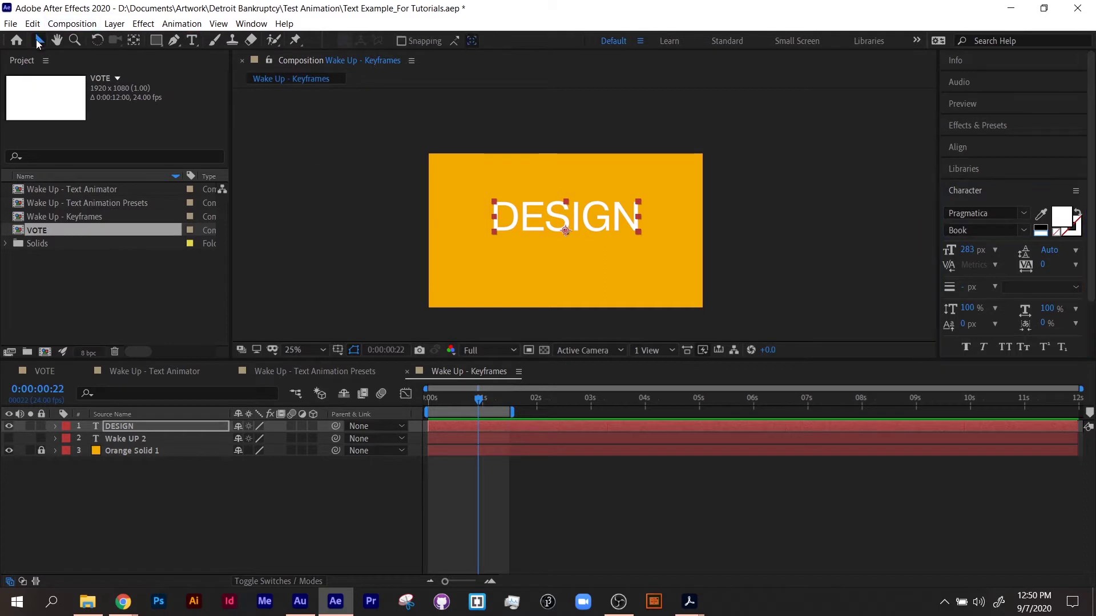
Step: Scale the "DESIGN" text layer down to 85%
{"action": "scroll", "coordinate": [628, 177], "scroll_direction": "up", "scroll_amount": 3}
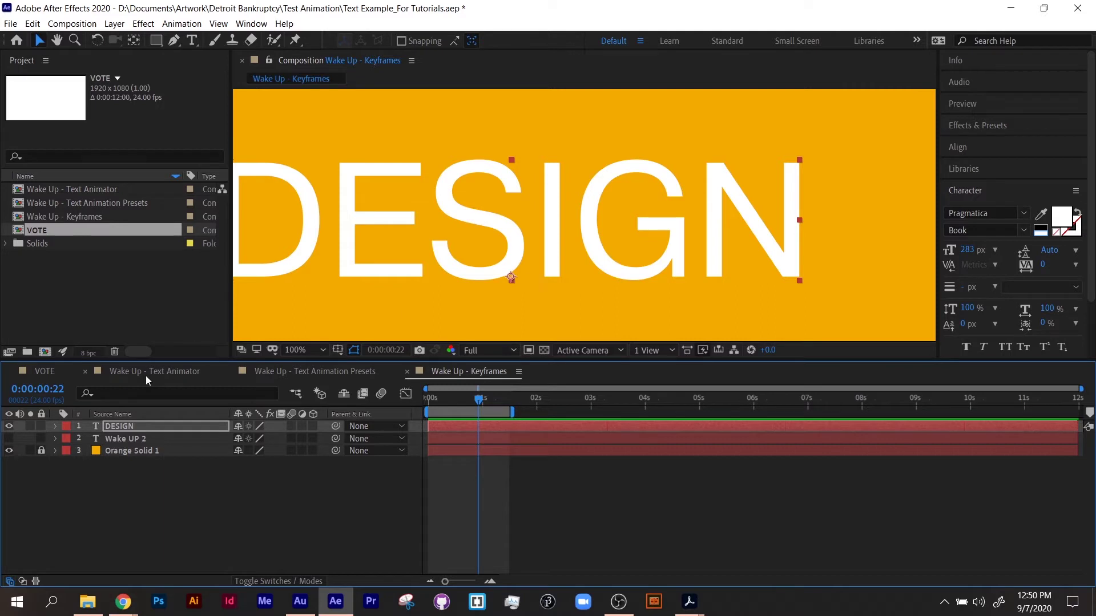
{"action": "key", "text": "s"}
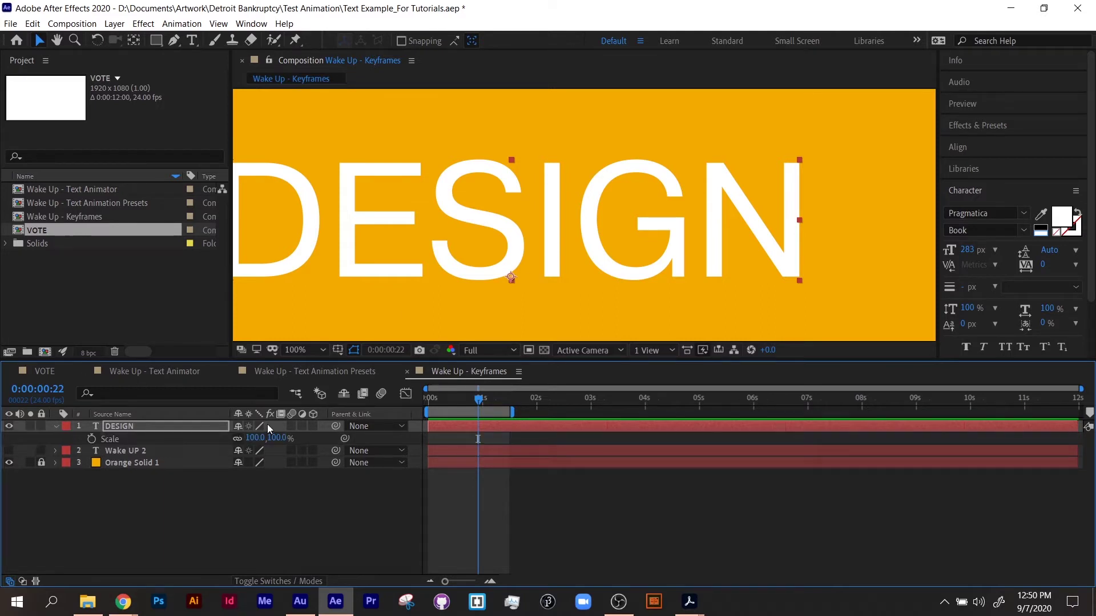
{"action": "left_click_drag", "start_coordinate": [260, 439], "coordinate": [495, 210]}
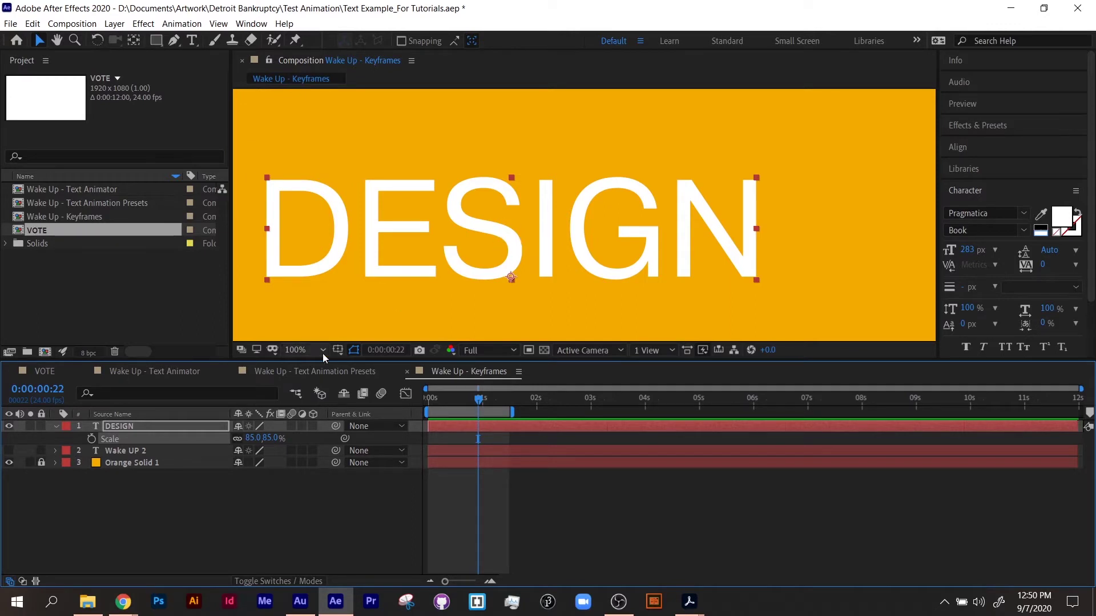
Step: Try rotating the "DESIGN" layer by 8° around its baseline anchor point, and undo the rotation
{"action": "key", "text": "r"}
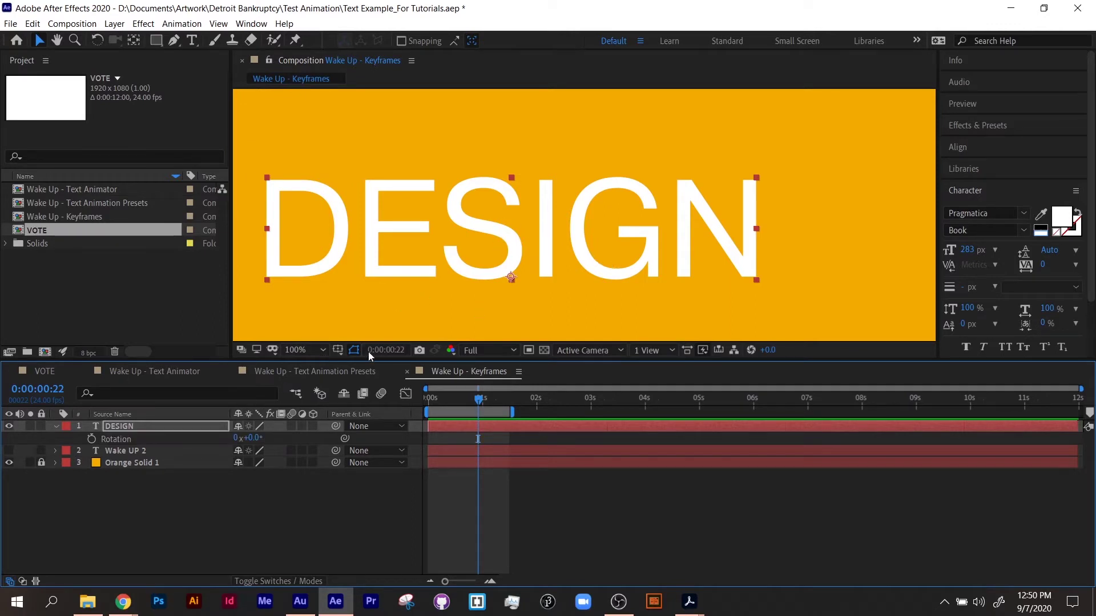
{"action": "mouse_move", "coordinate": [251, 438]}
{"action": "left_mouse_down"}
{"action": "mouse_move", "coordinate": [232, 441]}
{"action": "mouse_move", "coordinate": [255, 440]}
{"action": "left_mouse_up"}
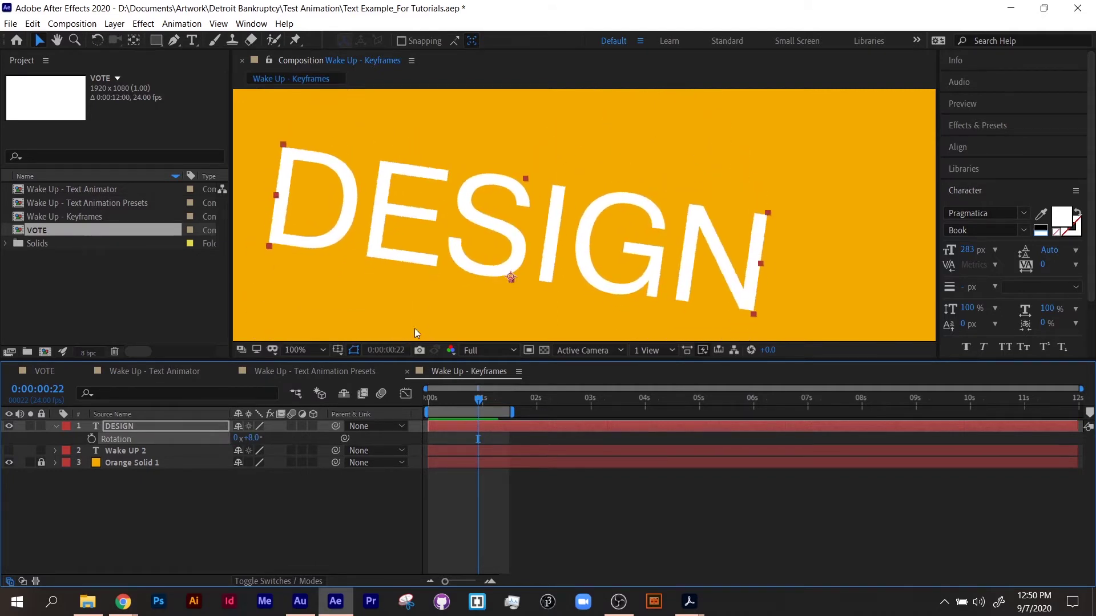
{"action": "key", "text": "ctrl+z"}
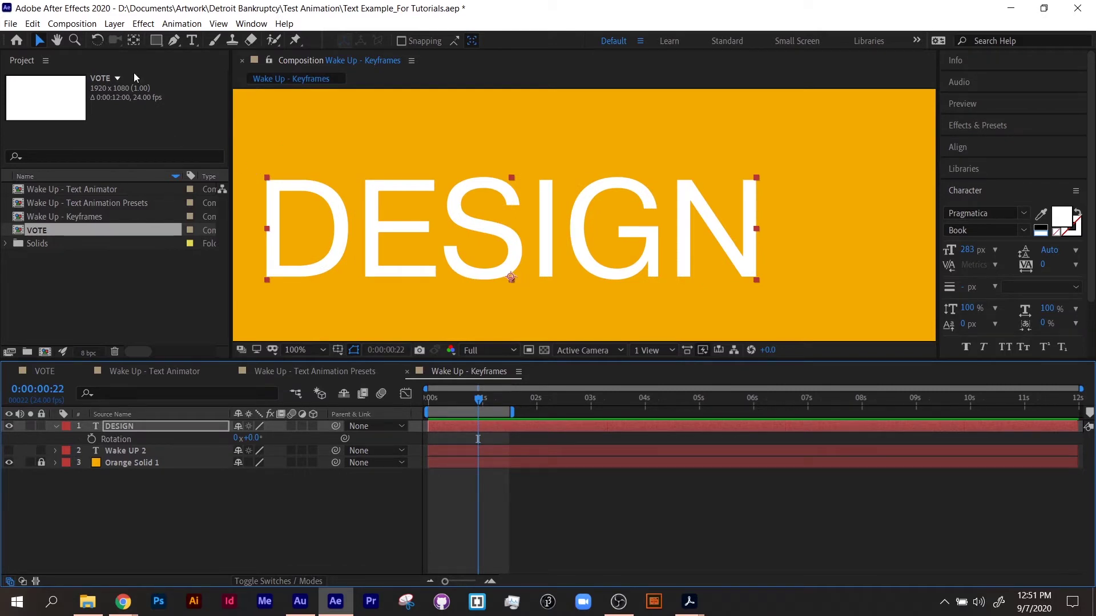
Step: Center the anchor point in the "DESIGN" layer's content and test the layer's rotation around it
{"action": "left_click", "coordinate": [133, 43]}
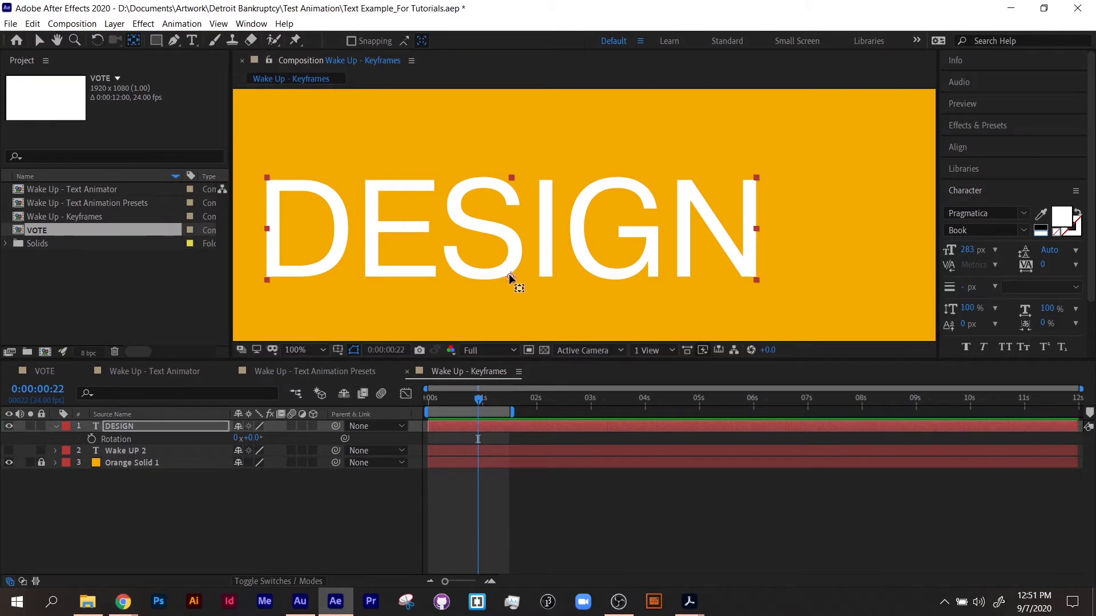
{"action": "left_click_drag", "start_coordinate": [511, 277], "coordinate": [512, 235]}
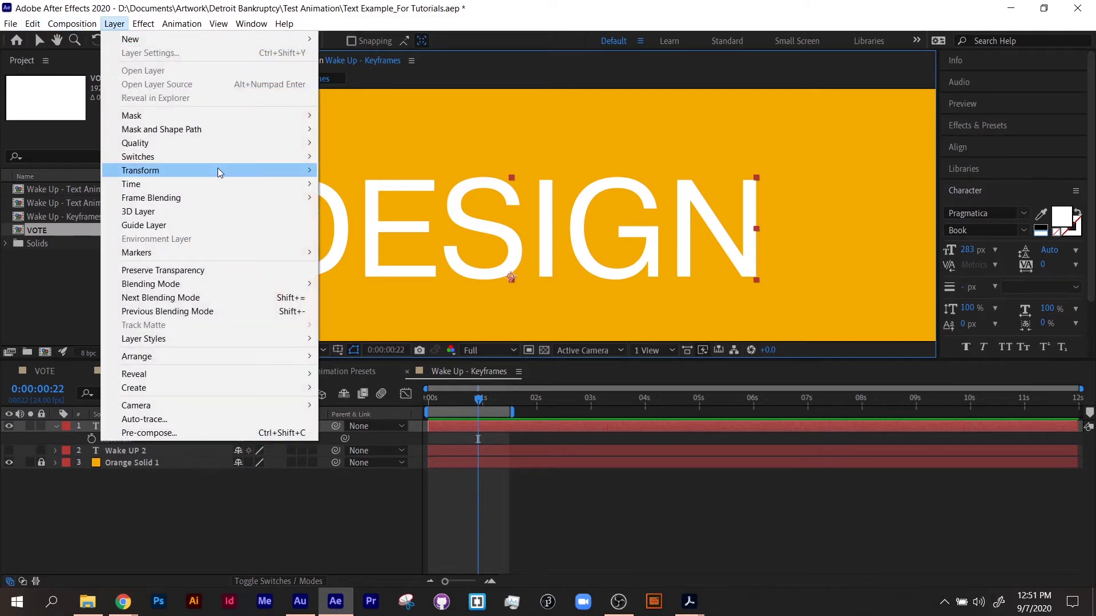
{"action": "mouse_move", "coordinate": [220, 172]}
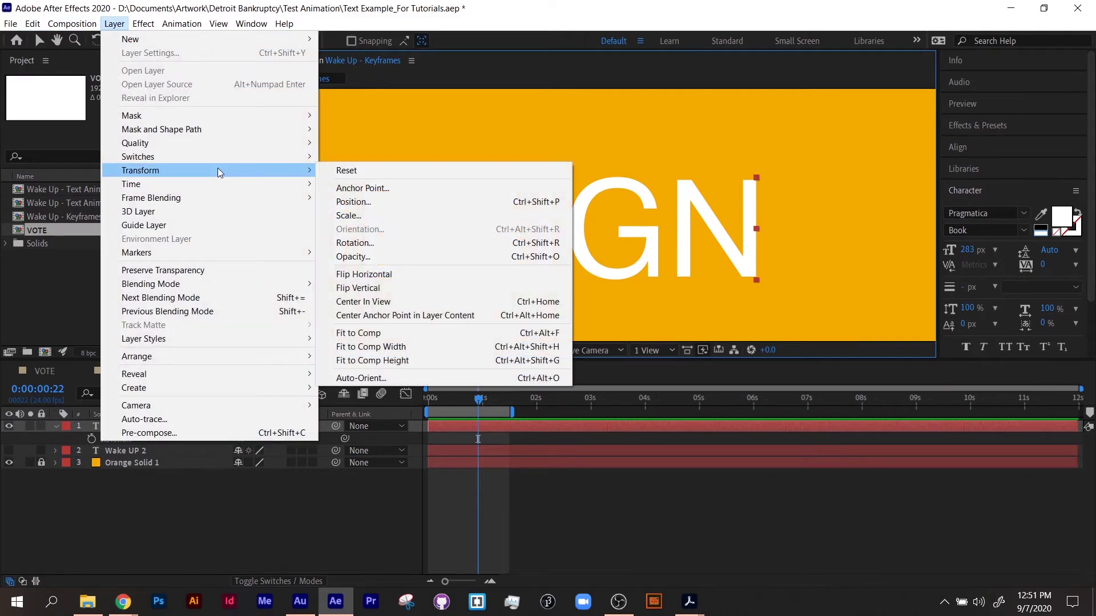
{"action": "left_click", "coordinate": [384, 316]}
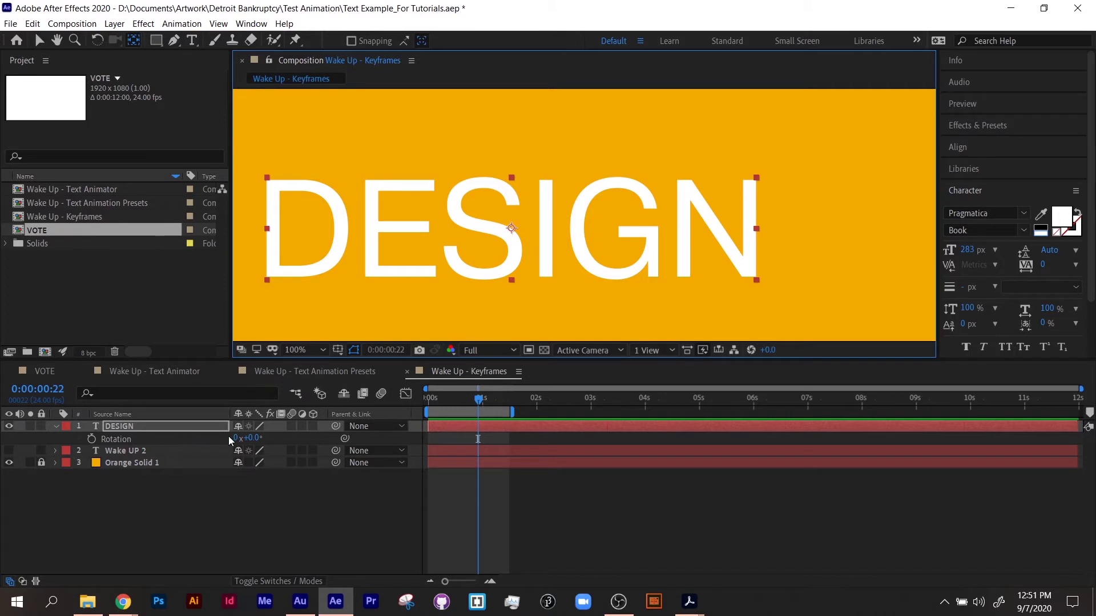
{"action": "left_click_drag", "start_coordinate": [247, 438], "coordinate": [224, 416]}
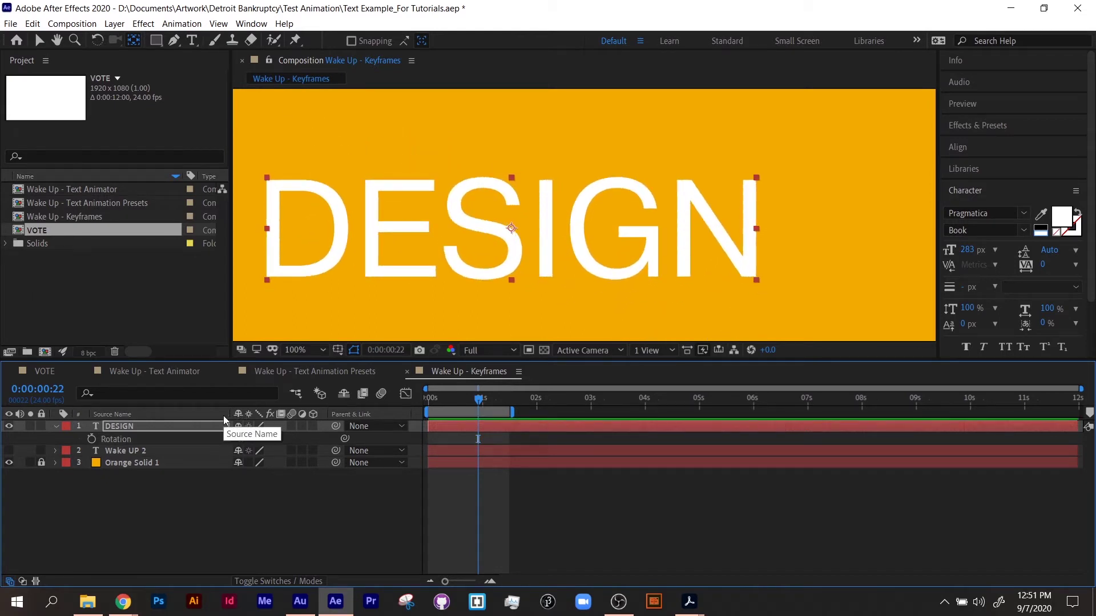
Step: Show the "DESIGN" layer's transform properties and set its first Scale keyframe at 0:00:01:11
{"action": "key", "text": "comma"}
{"action": "key", "text": "comma"}
{"action": "key", "text": "comma"}
{"action": "key", "text": "comma"}
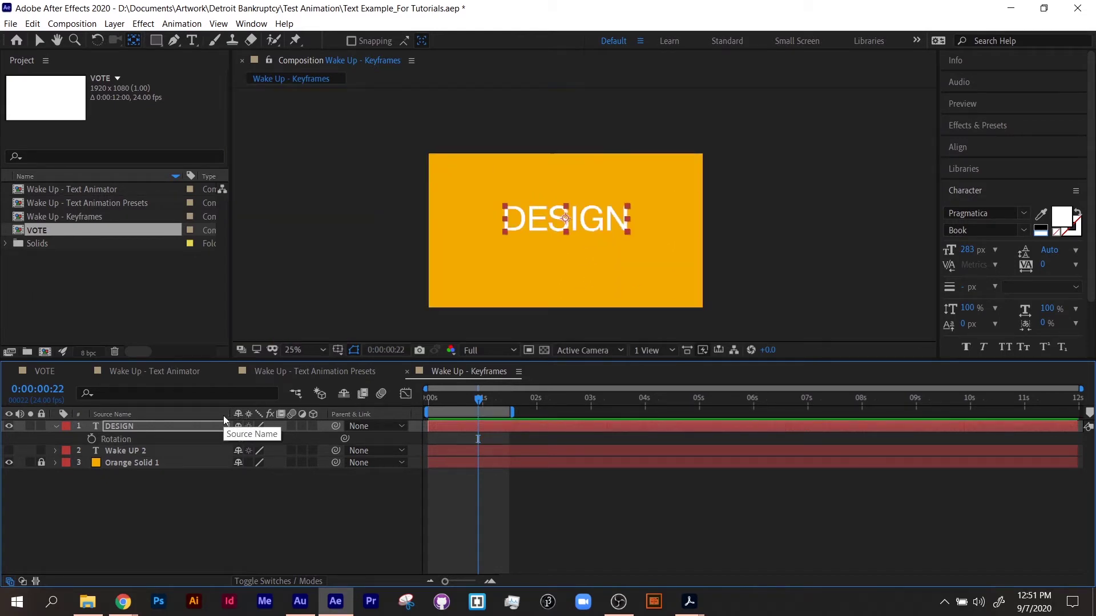
{"action": "left_click", "coordinate": [55, 427]}
{"action": "left_click", "coordinate": [54, 426]}
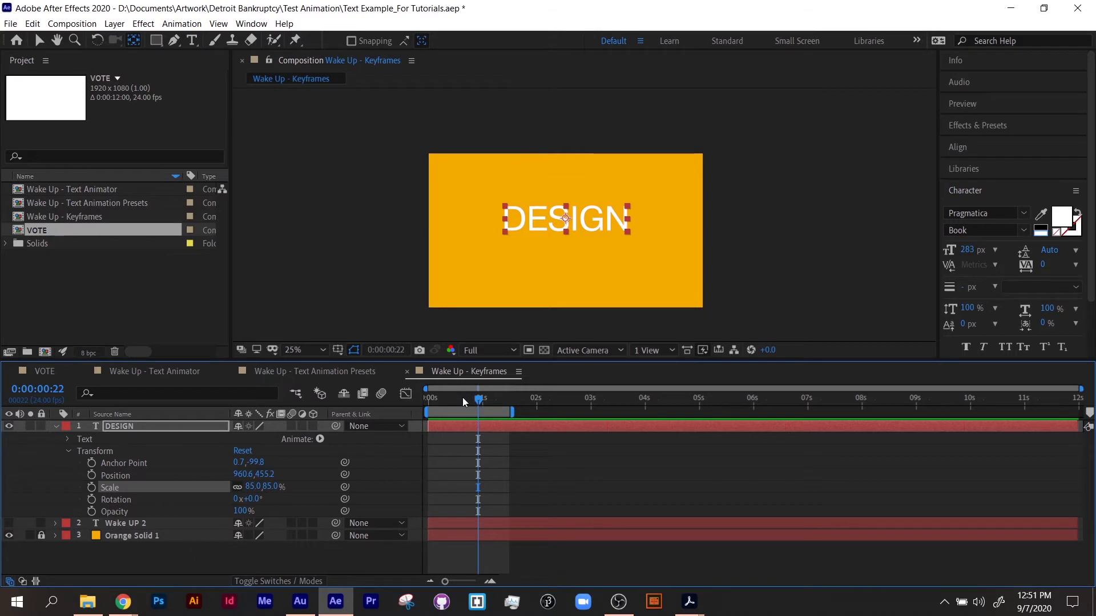
{"action": "left_click_drag", "start_coordinate": [462, 397], "coordinate": [428, 398]}
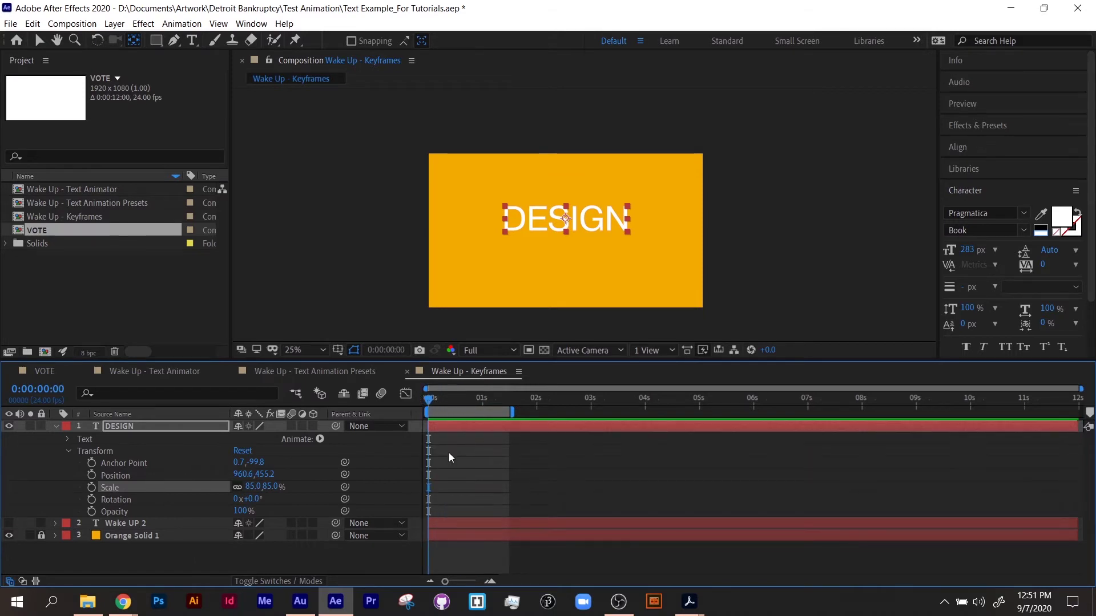
{"action": "left_click", "coordinate": [483, 407]}
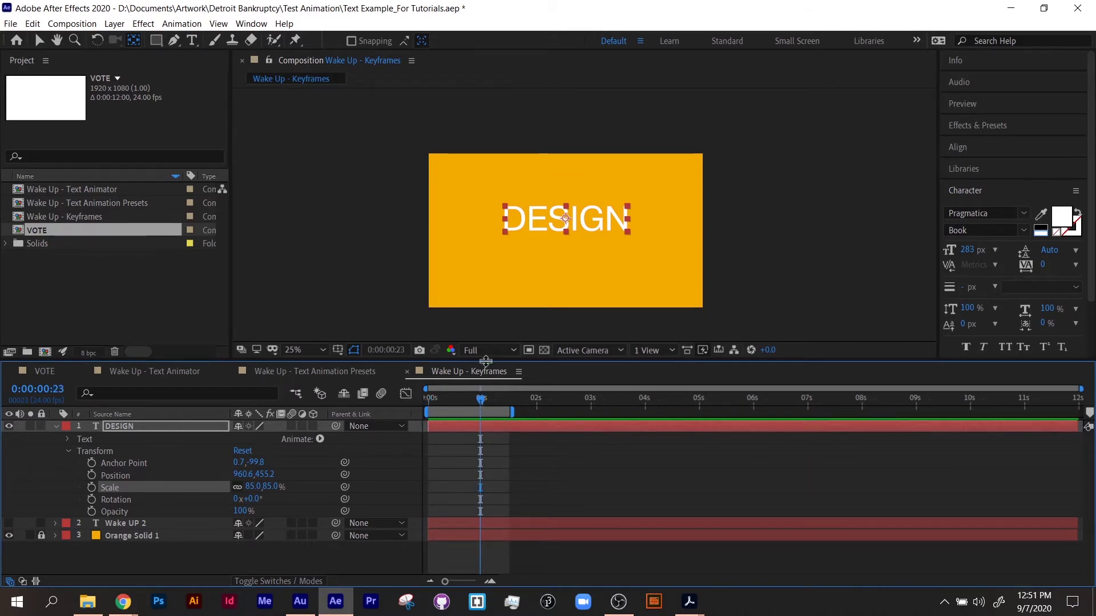
{"action": "left_click", "coordinate": [507, 402]}
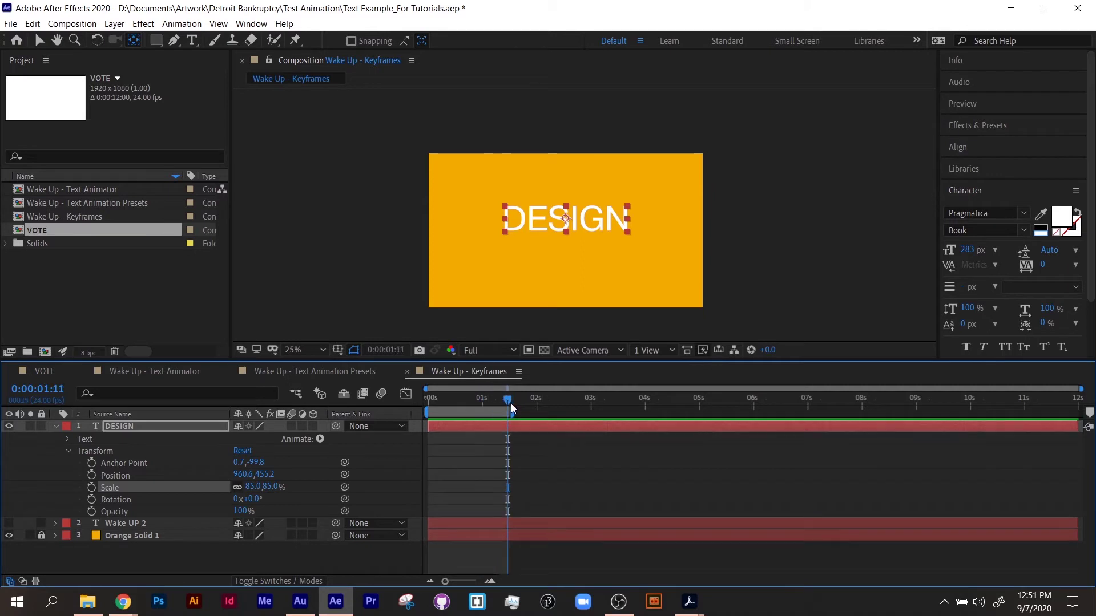
{"action": "left_click", "coordinate": [91, 488]}
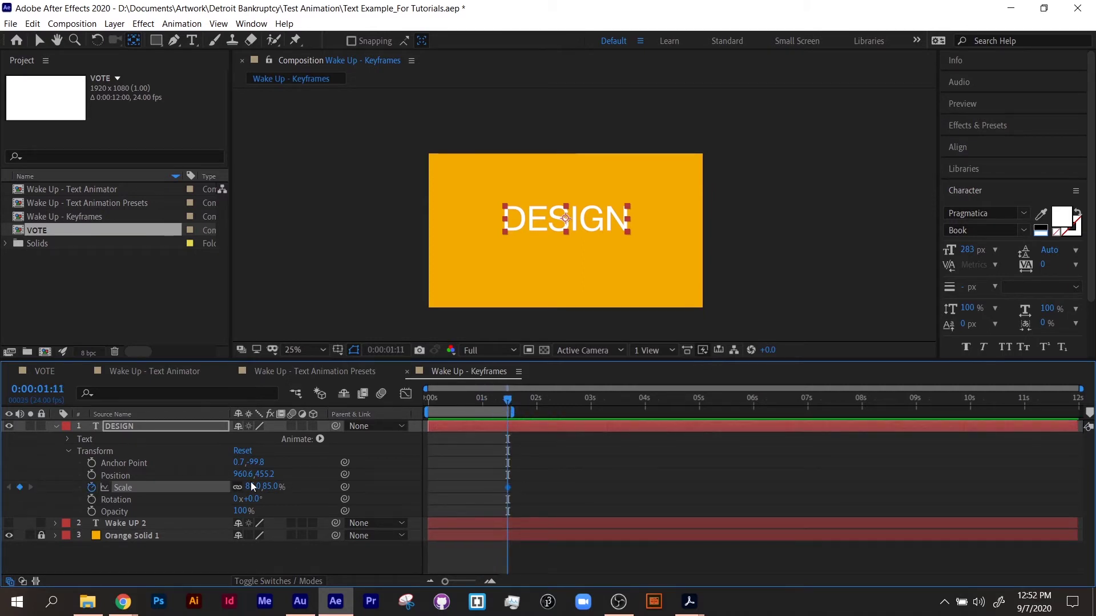
Step: Add a Scale keyframe of 0% at 0:00:00:00 and preview the text growing
{"action": "left_click_drag", "start_coordinate": [505, 402], "coordinate": [419, 402]}
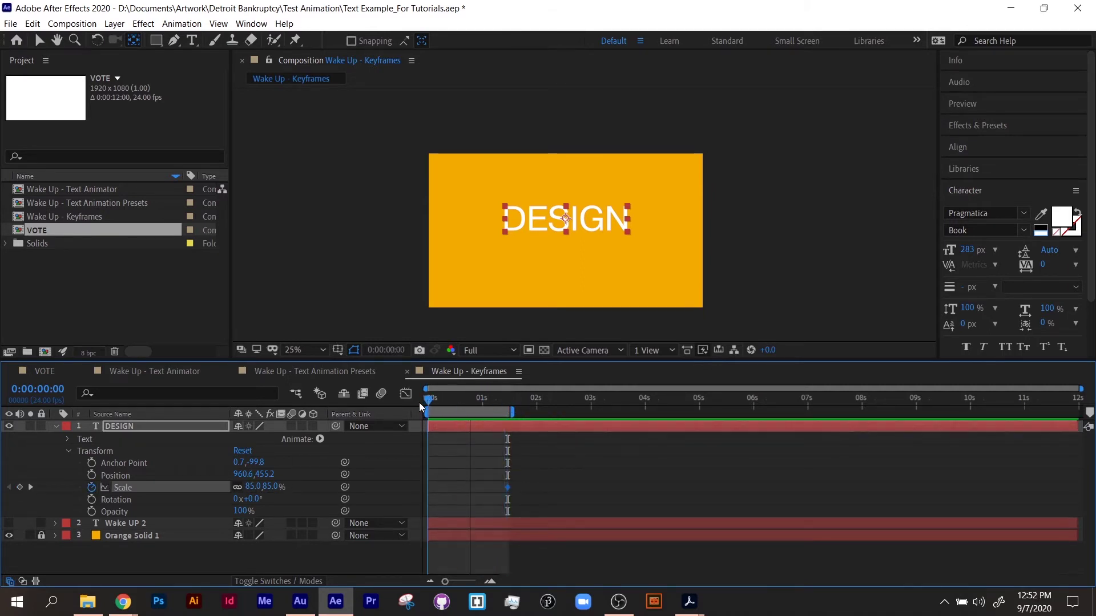
{"action": "left_click", "coordinate": [273, 486]}
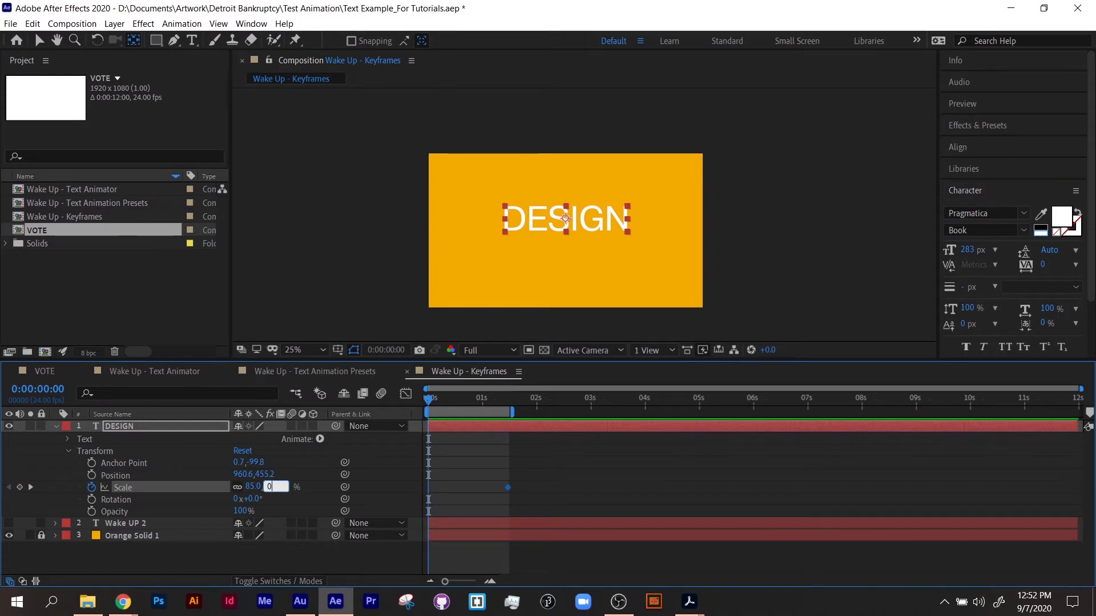
{"action": "type", "text": "0"}
{"action": "key", "text": "Return"}
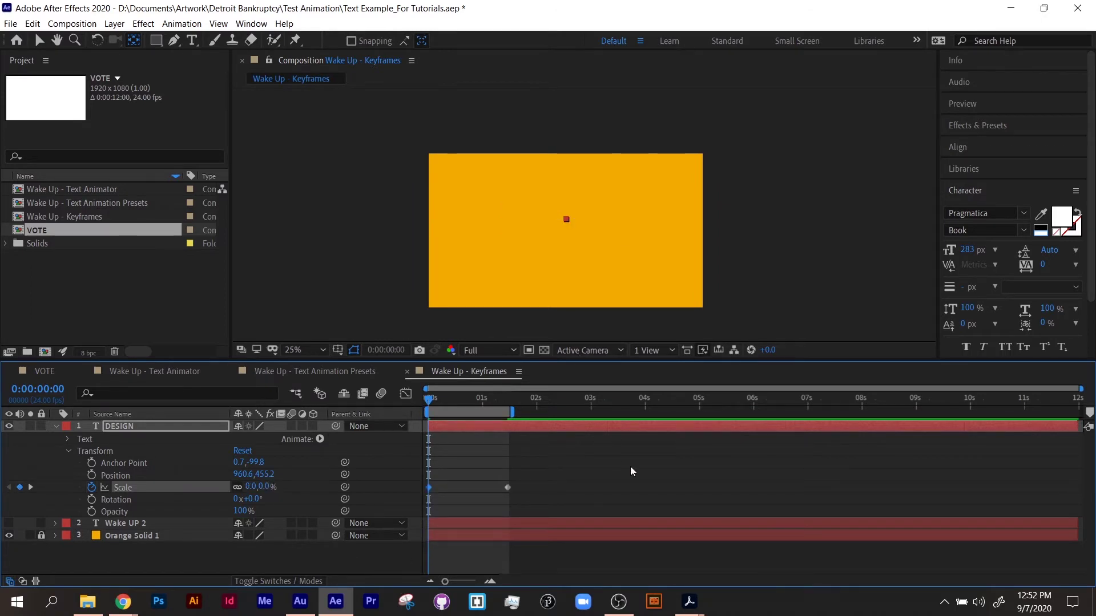
{"action": "key", "text": "space"}
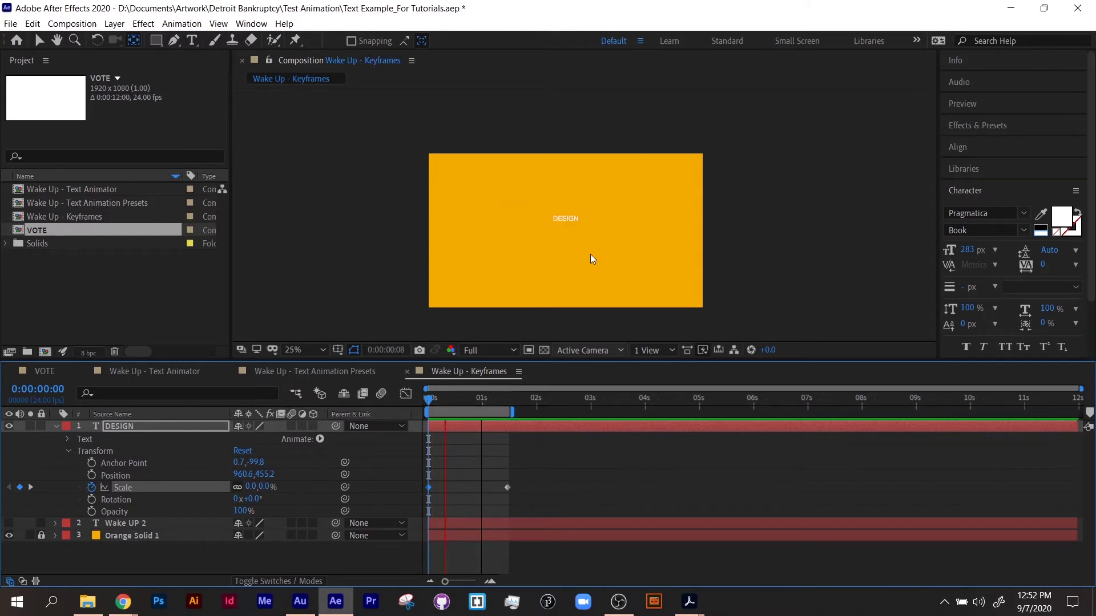
{"action": "key", "text": "space"}
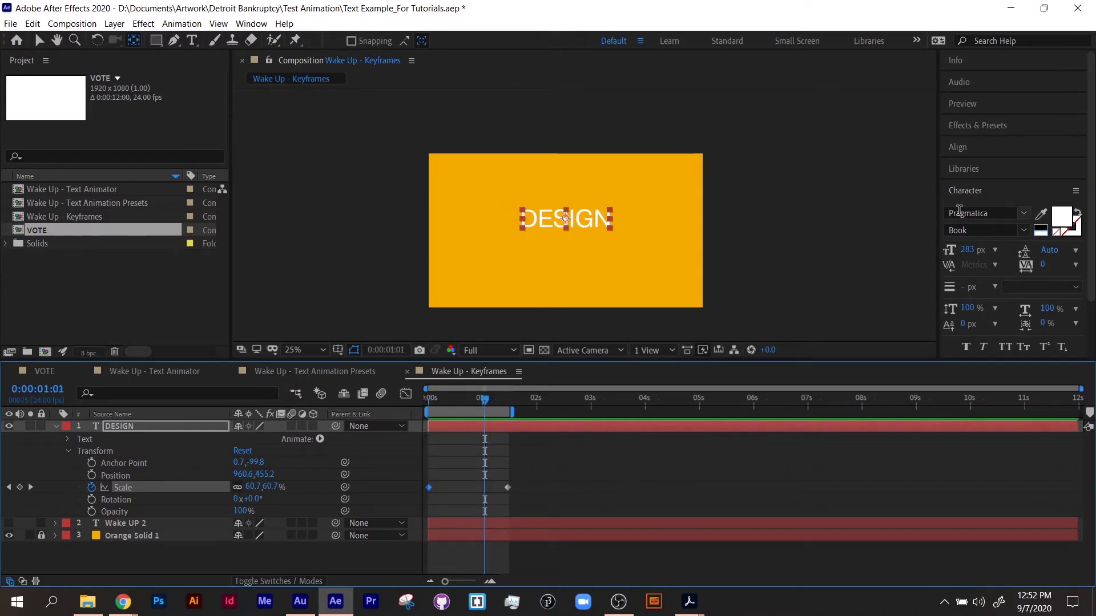
Step: Center the "DESIGN" layer horizontally and vertically in the composition using Align
{"action": "left_click", "coordinate": [992, 149]}
{"action": "left_click", "coordinate": [1043, 172]}
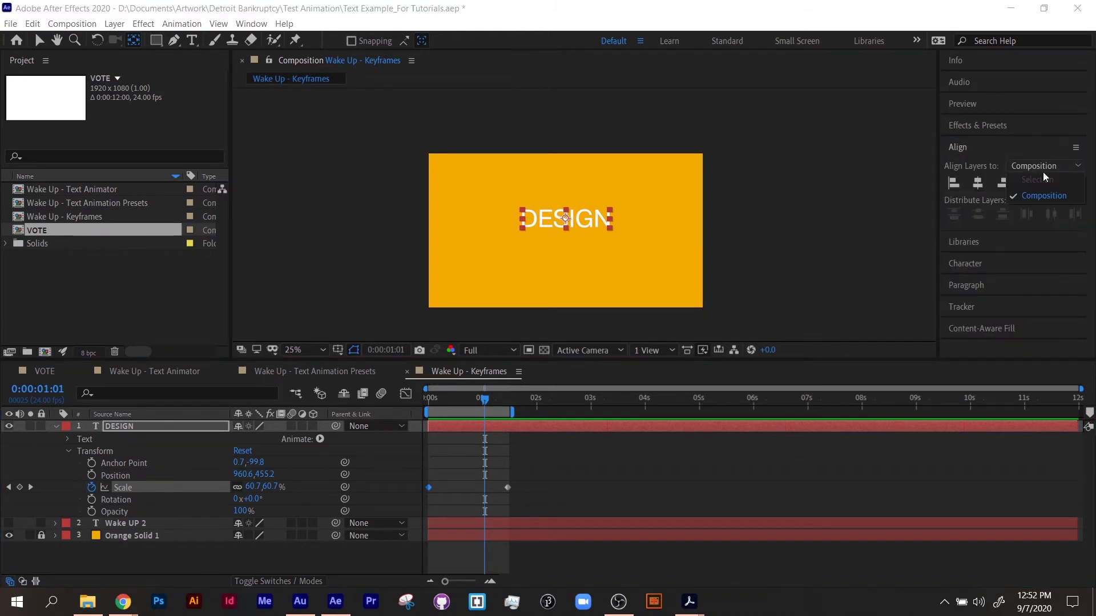
{"action": "left_click", "coordinate": [978, 184]}
{"action": "left_click", "coordinate": [978, 183]}
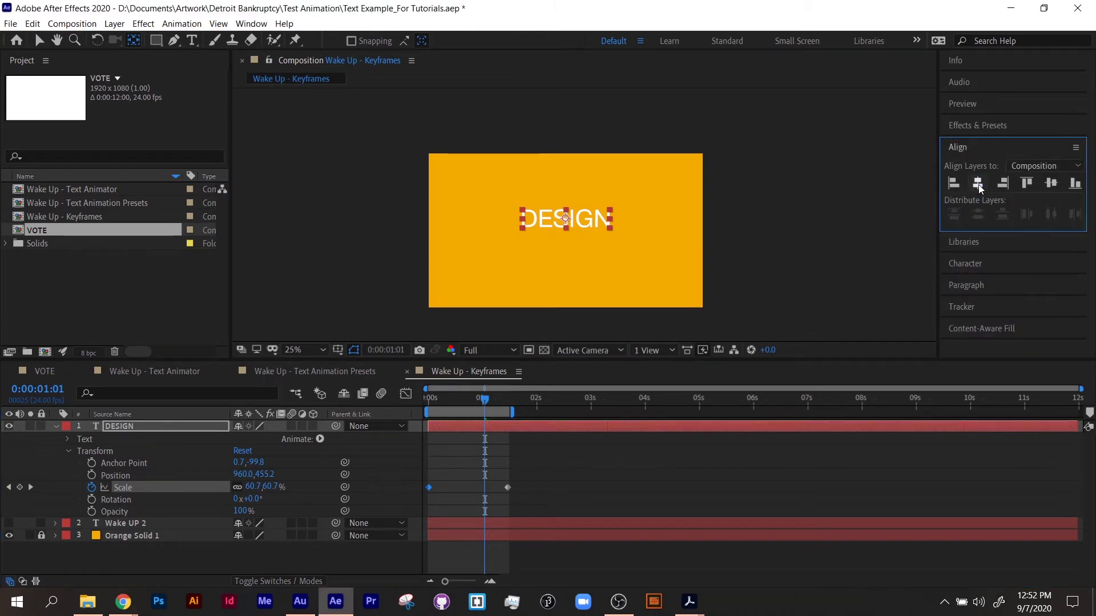
{"action": "left_click", "coordinate": [1050, 183]}
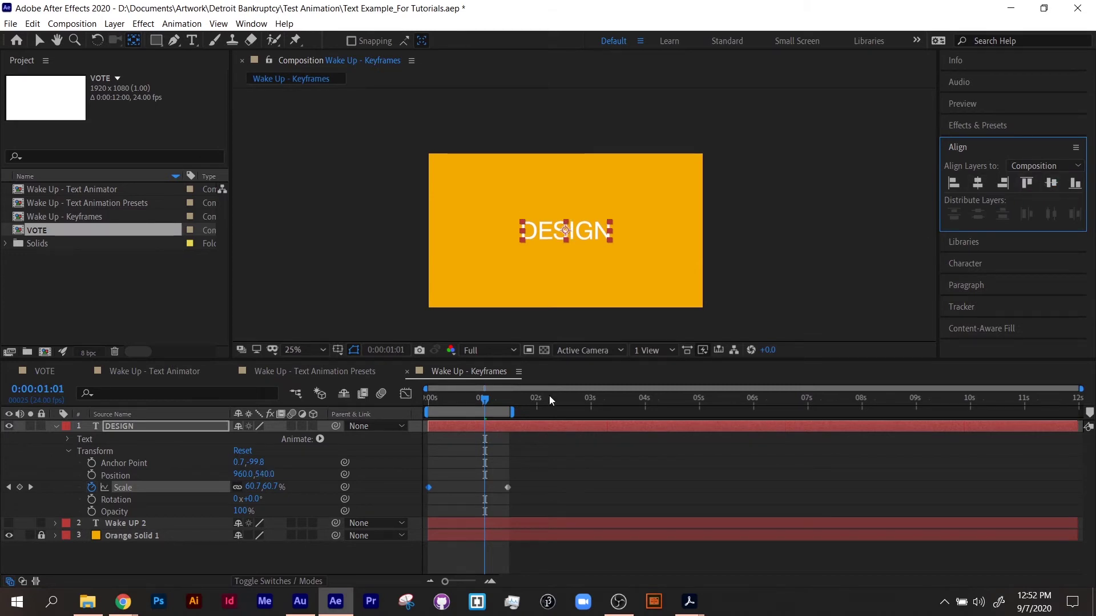
Step: Preview the centered animation and extend the end of the work area to about 2.4 seconds
{"action": "left_click_drag", "start_coordinate": [491, 398], "coordinate": [427, 406]}
{"action": "key", "text": "space"}
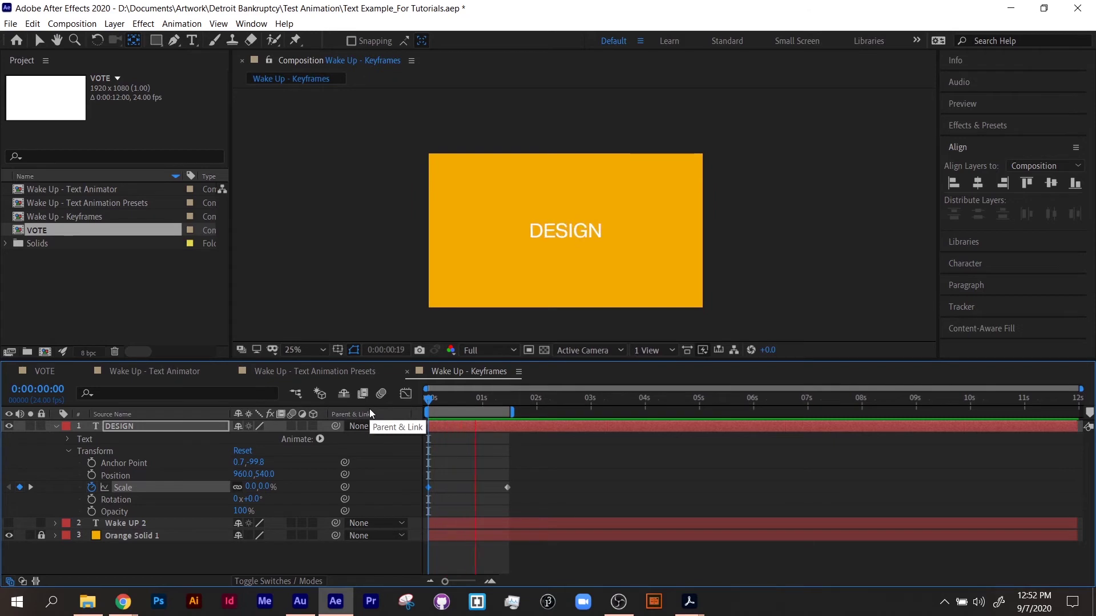
{"action": "key", "text": "space"}
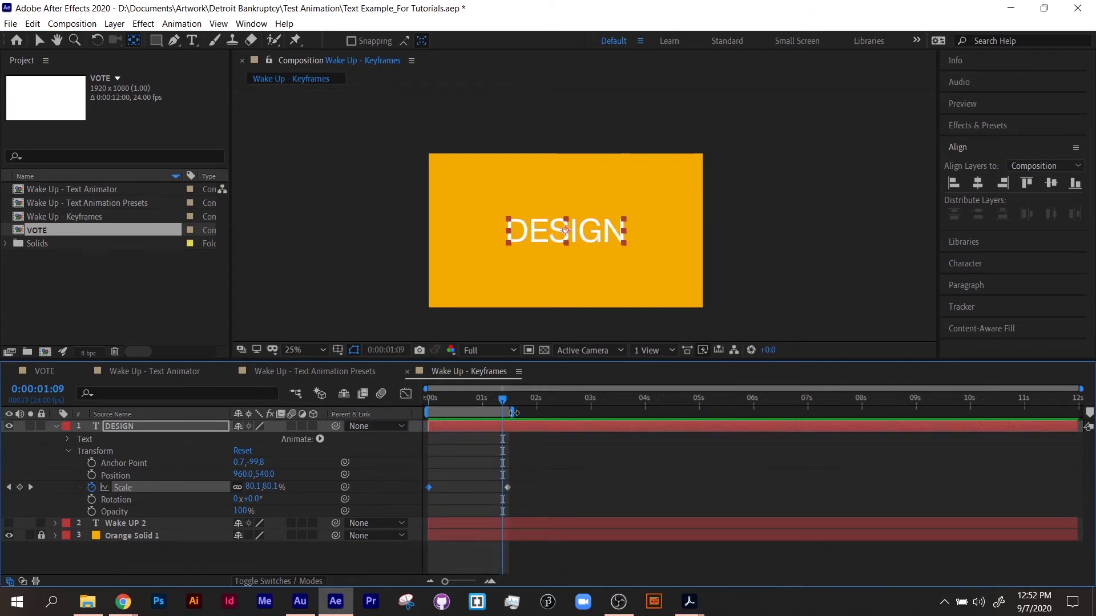
{"action": "mouse_move", "coordinate": [513, 412]}
{"action": "left_mouse_down"}
{"action": "mouse_move", "coordinate": [591, 412]}
{"action": "mouse_move", "coordinate": [560, 412]}
{"action": "left_mouse_up"}
{"action": "key", "text": "space"}
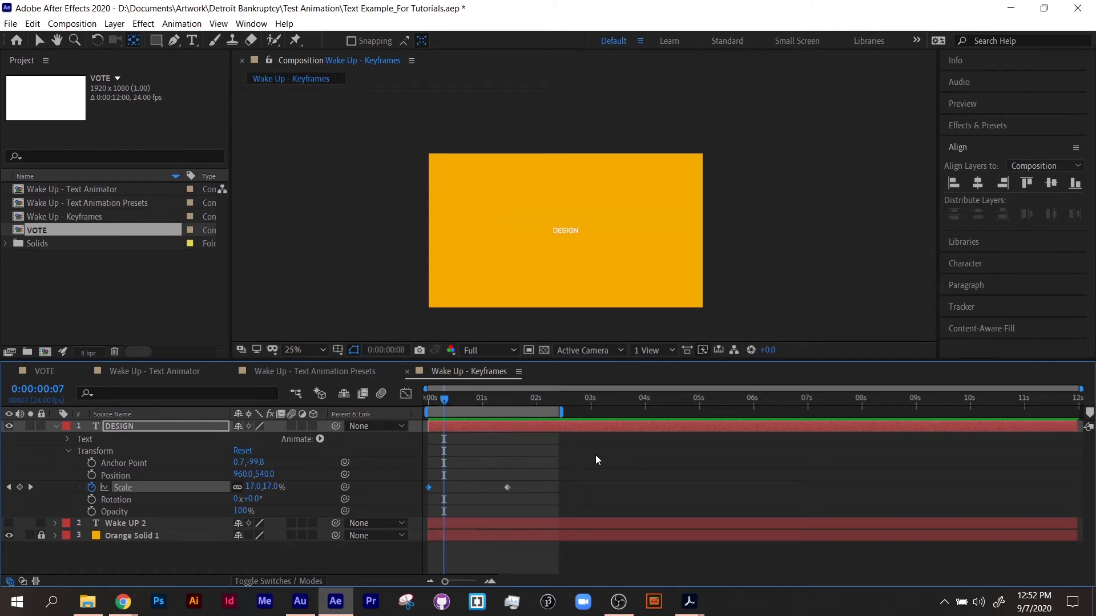
{"action": "key", "text": "space"}
Step: Add a 90% Scale keyframe at 0:00:01:08 on the "DESIGN" layer and preview the animation from the start
{"action": "left_click_drag", "start_coordinate": [462, 401], "coordinate": [506, 407]}
{"action": "key", "text": "equal"}
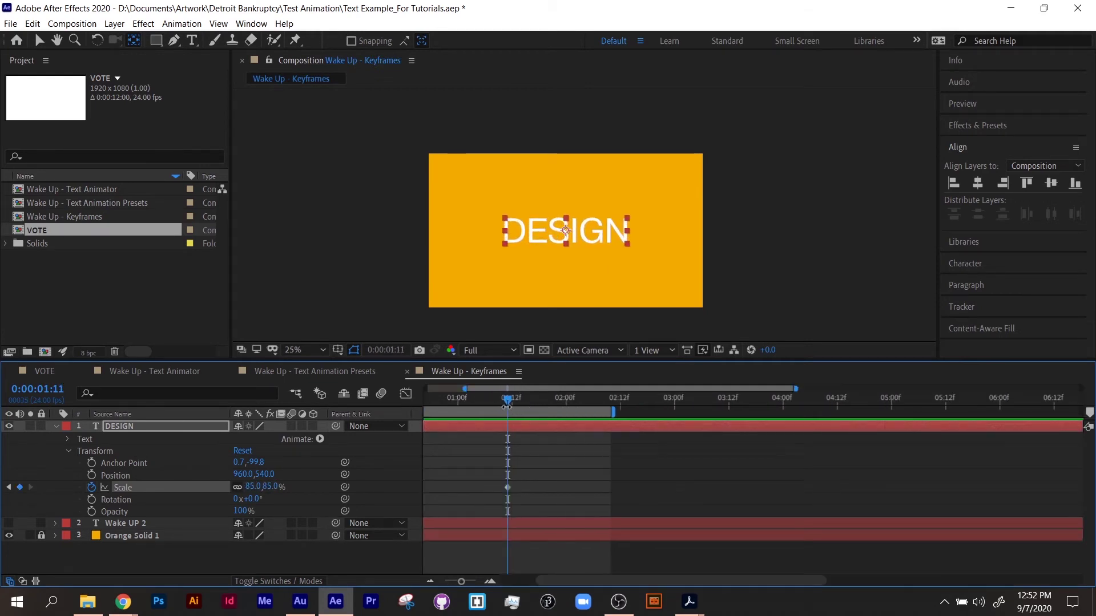
{"action": "left_click_drag", "start_coordinate": [607, 583], "coordinate": [492, 595]}
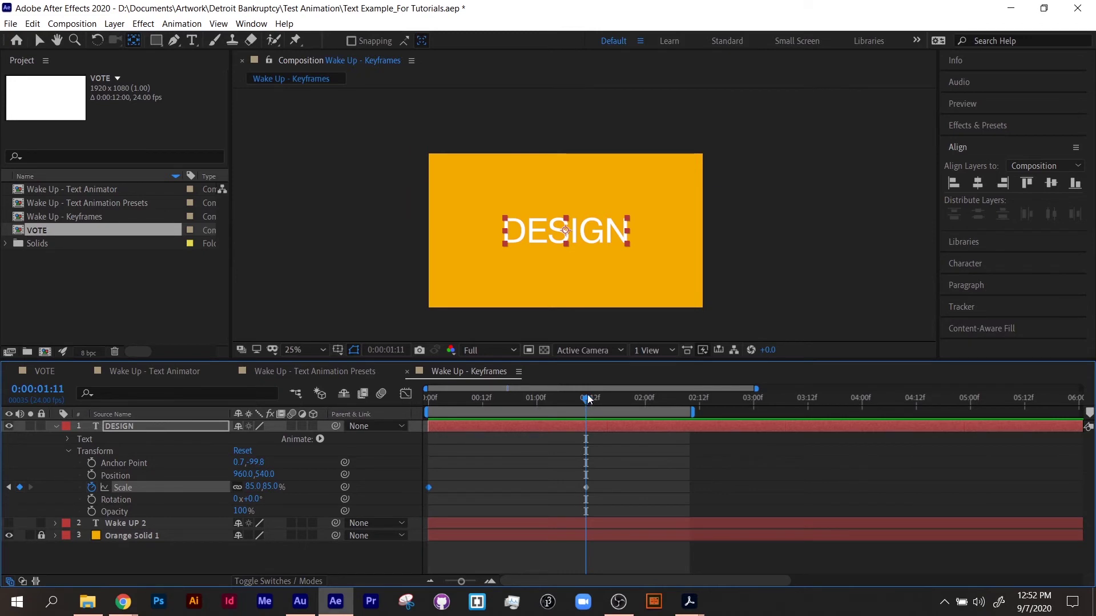
{"action": "mouse_move", "coordinate": [590, 403]}
{"action": "left_mouse_down"}
{"action": "mouse_move", "coordinate": [570, 403]}
{"action": "mouse_move", "coordinate": [587, 408]}
{"action": "left_mouse_up"}
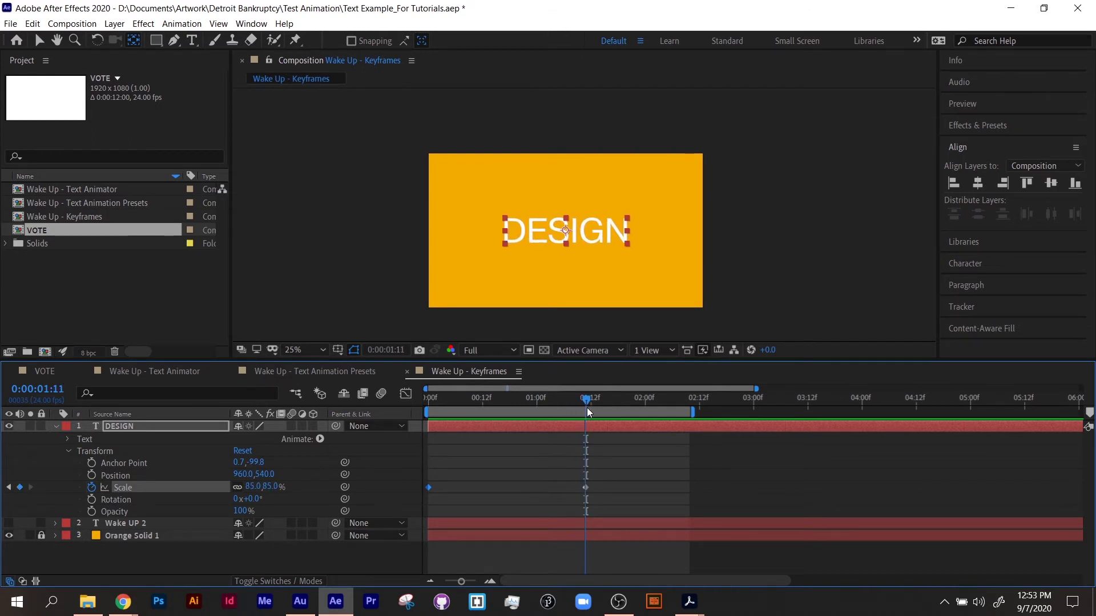
{"action": "left_click_drag", "start_coordinate": [587, 409], "coordinate": [574, 408]}
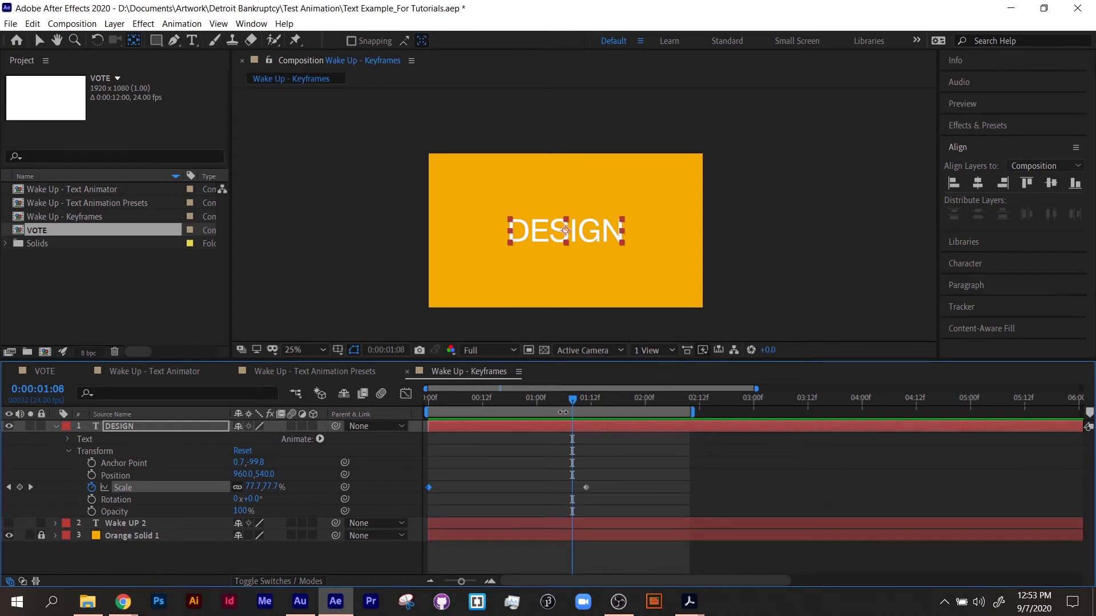
{"action": "left_click", "coordinate": [269, 487]}
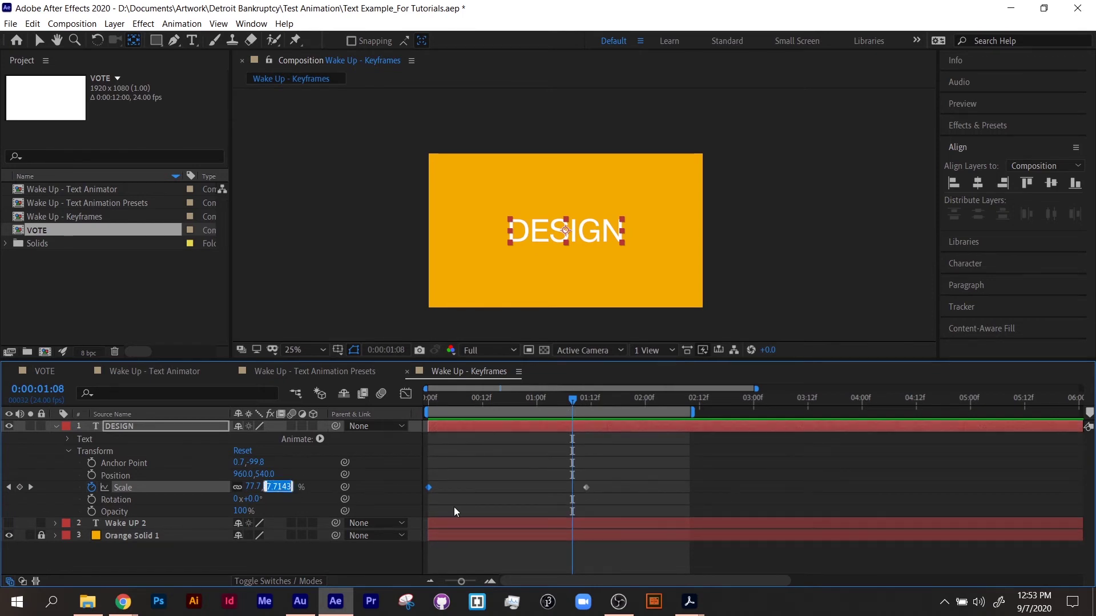
{"action": "type", "text": "90"}
{"action": "key", "text": "Return"}
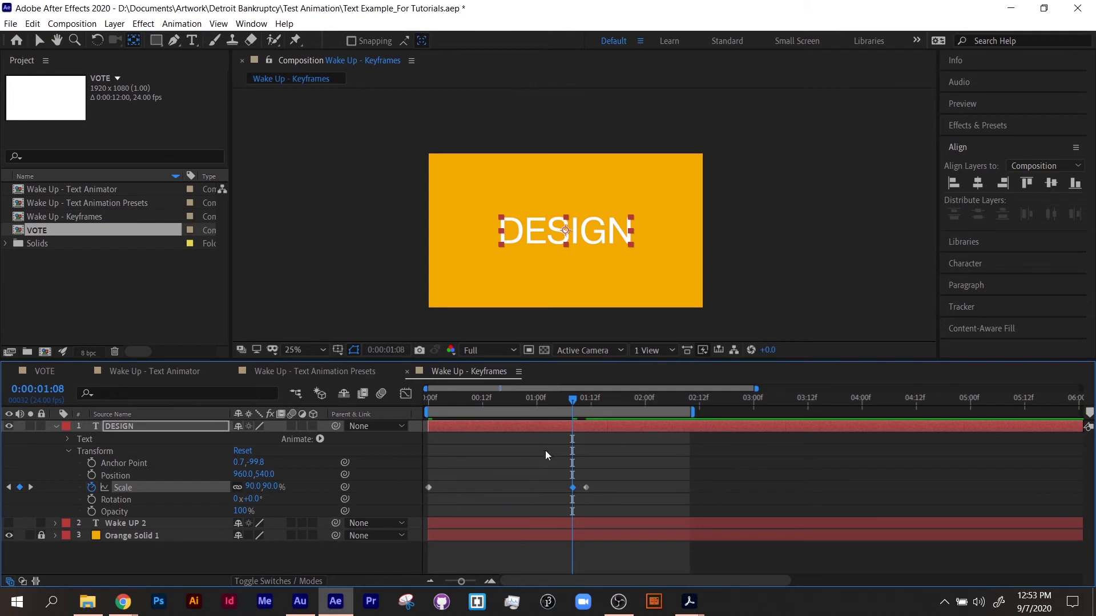
{"action": "left_click_drag", "start_coordinate": [579, 399], "coordinate": [328, 392]}
{"action": "key", "text": "space"}
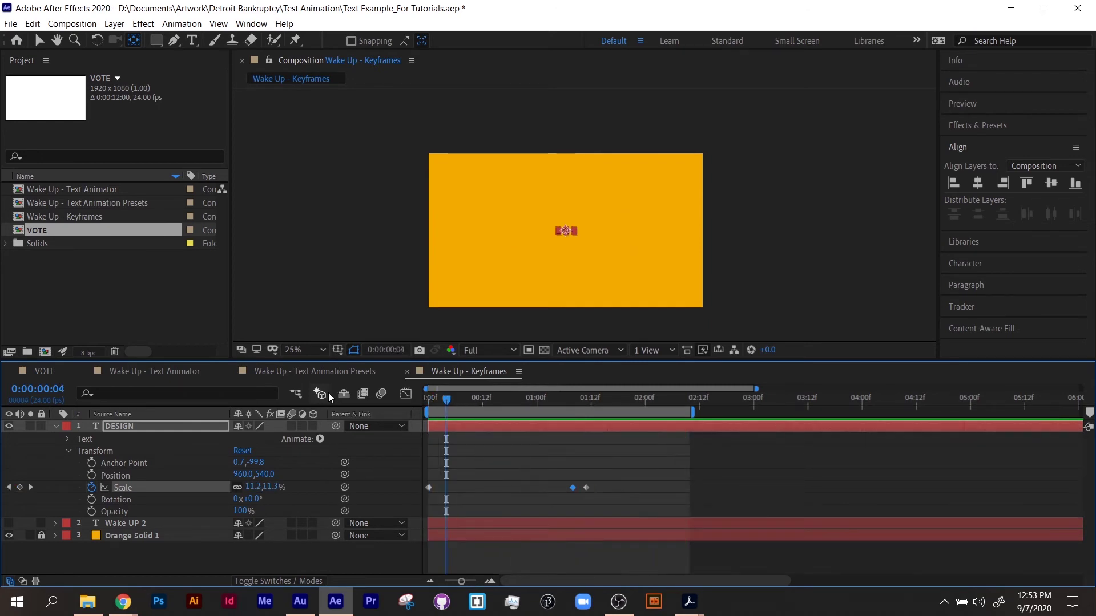
Step: Move the last two Scale keyframes earlier to about 0:00:00:14 and 0:00:00:17, and shorten the work area to about 0:00:01:04 for a preview
{"action": "left_click_drag", "start_coordinate": [558, 460], "coordinate": [503, 492]}
{"action": "left_click", "coordinate": [470, 455]}
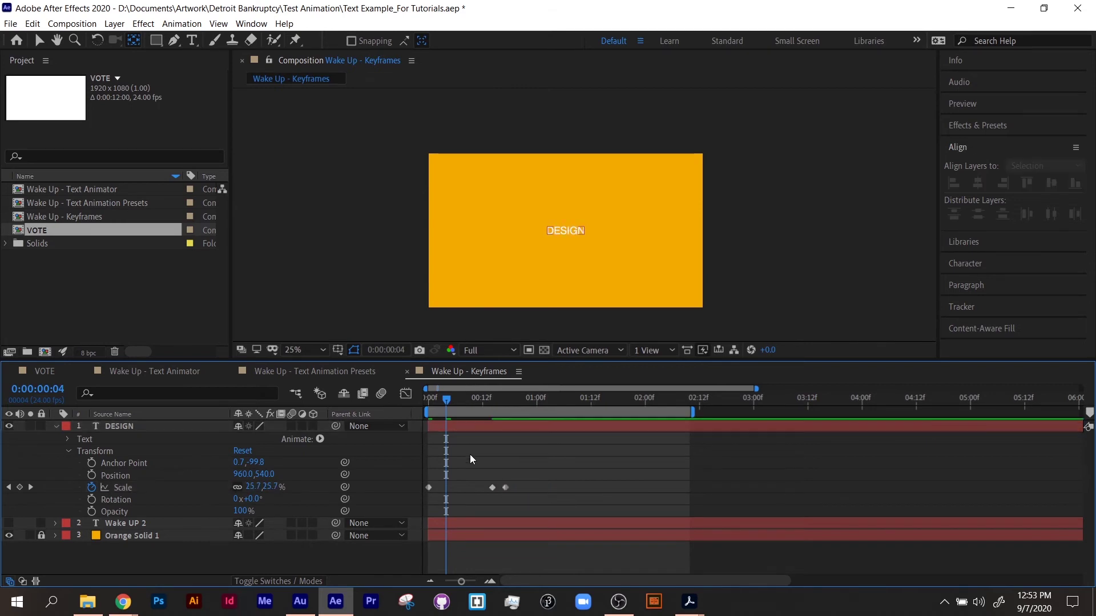
{"action": "mouse_move", "coordinate": [696, 412]}
{"action": "left_mouse_down"}
{"action": "mouse_move", "coordinate": [550, 407]}
{"action": "mouse_move", "coordinate": [560, 406]}
{"action": "left_mouse_up"}
{"action": "key", "text": "space"}
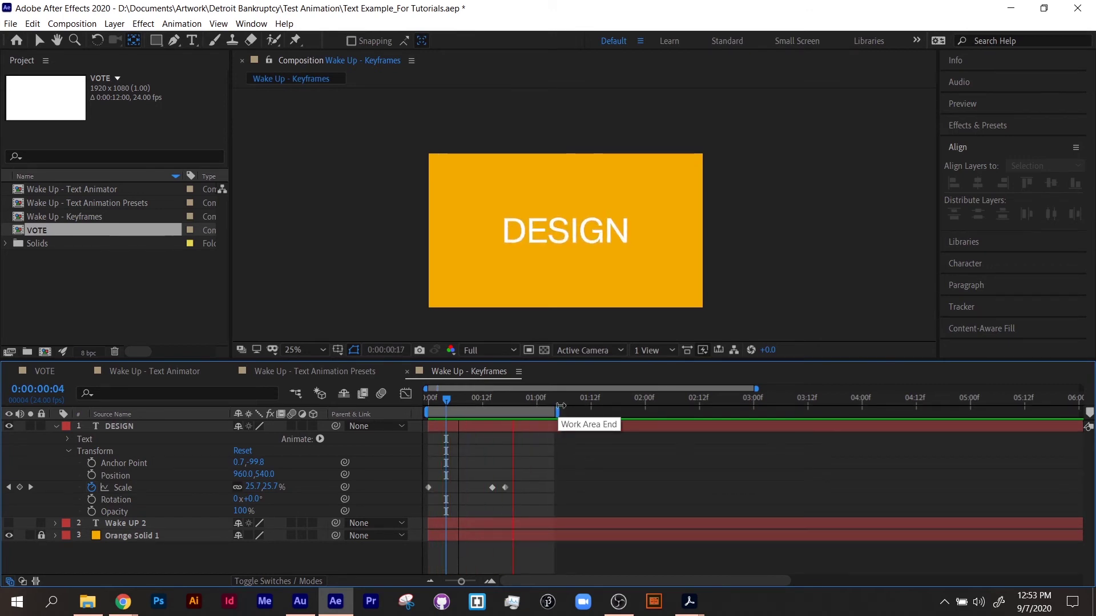
{"action": "key", "text": "space"}
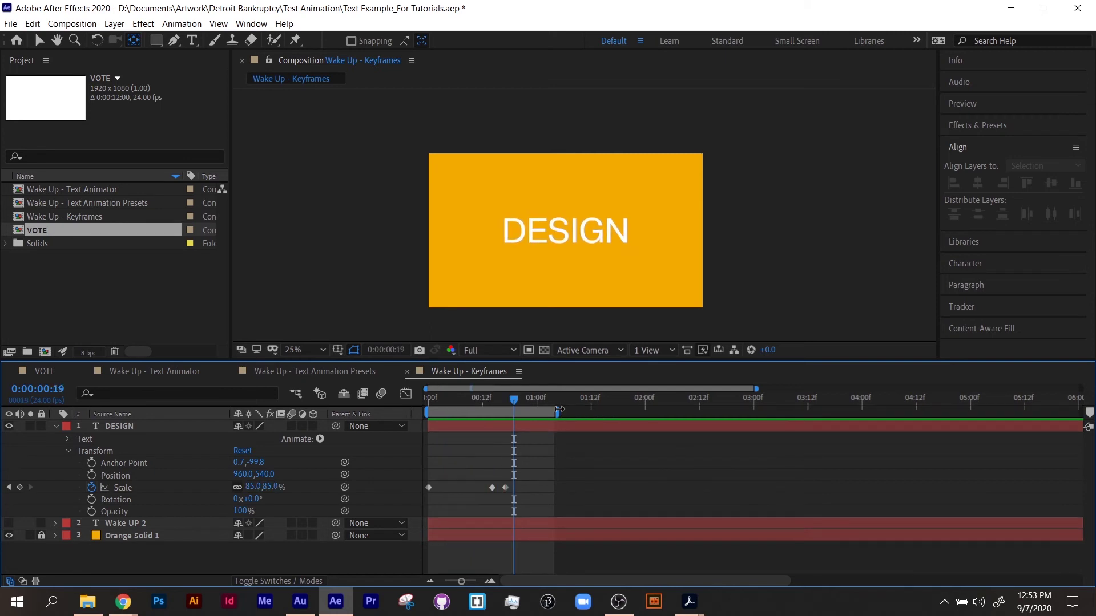
Step: Try the animation without the middle Scale keyframe, and undo the deletion to compare the preview with the overshoot
{"action": "left_click", "coordinate": [491, 487]}
{"action": "key", "text": "Delete"}
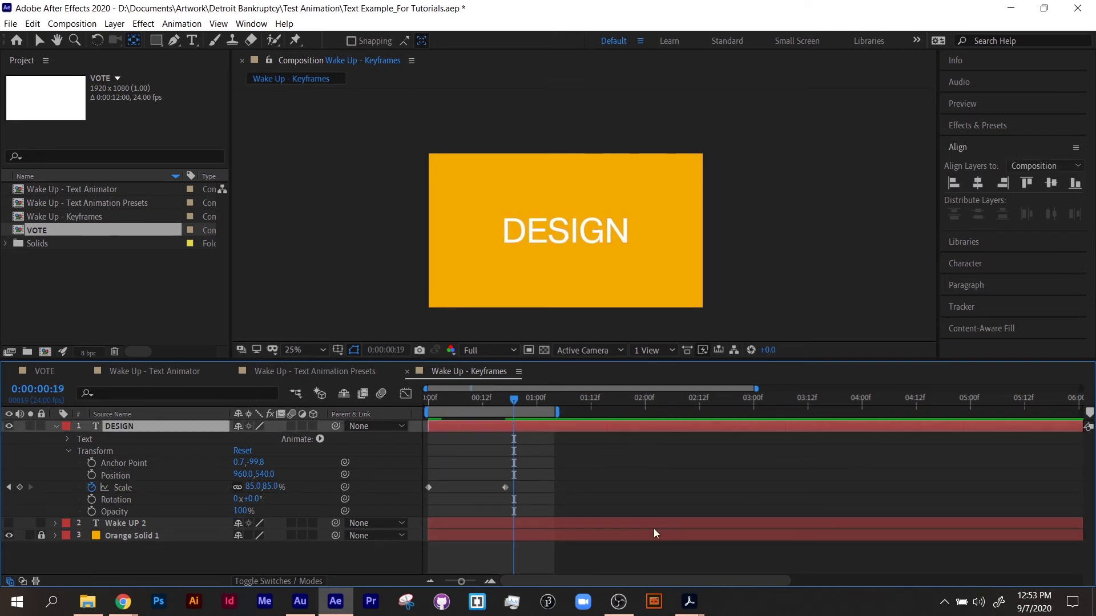
{"action": "key", "text": "space"}
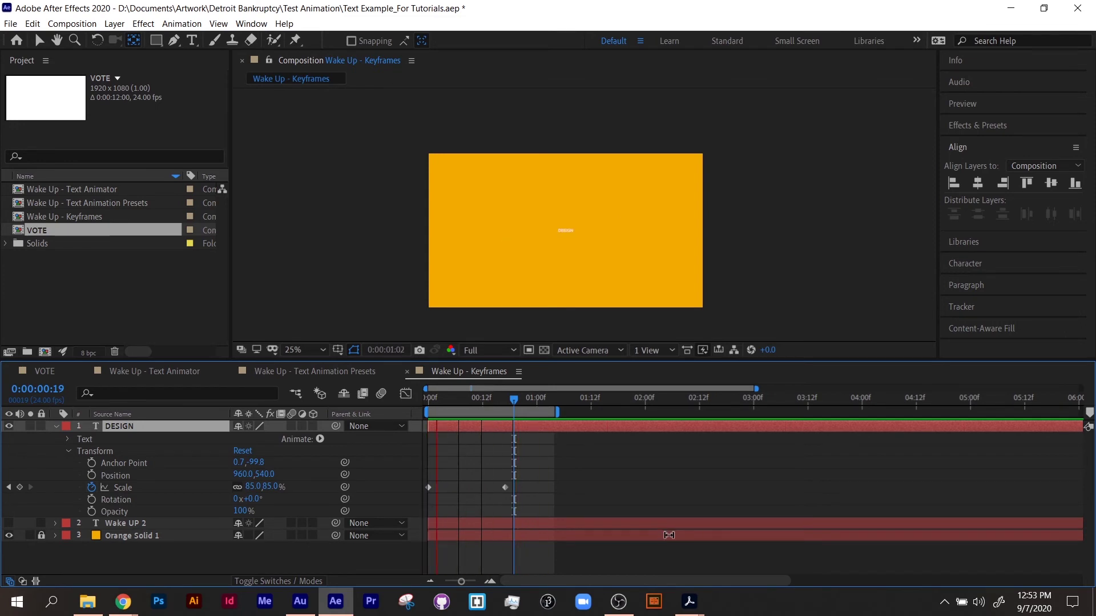
{"action": "key", "text": "space"}
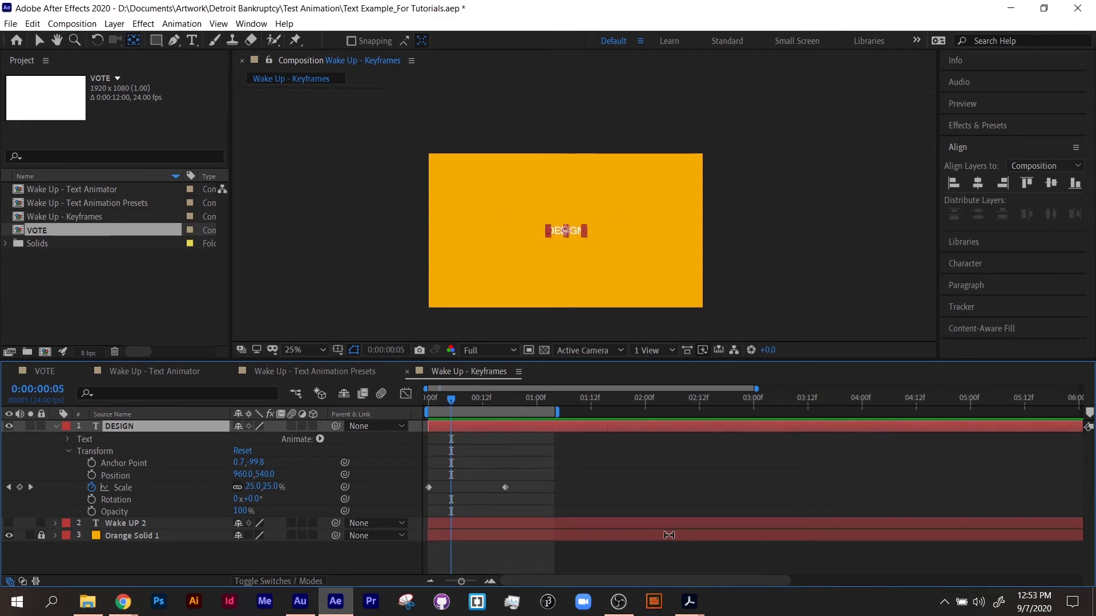
{"action": "key", "text": "ctrl+z"}
{"action": "key", "text": "space"}
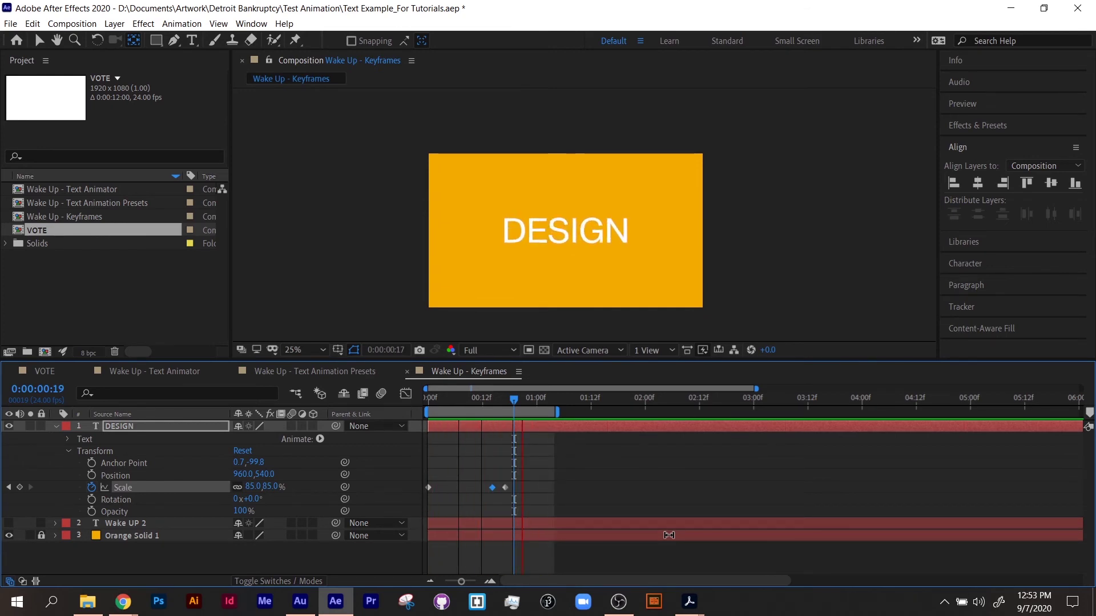
{"action": "key", "text": "space"}
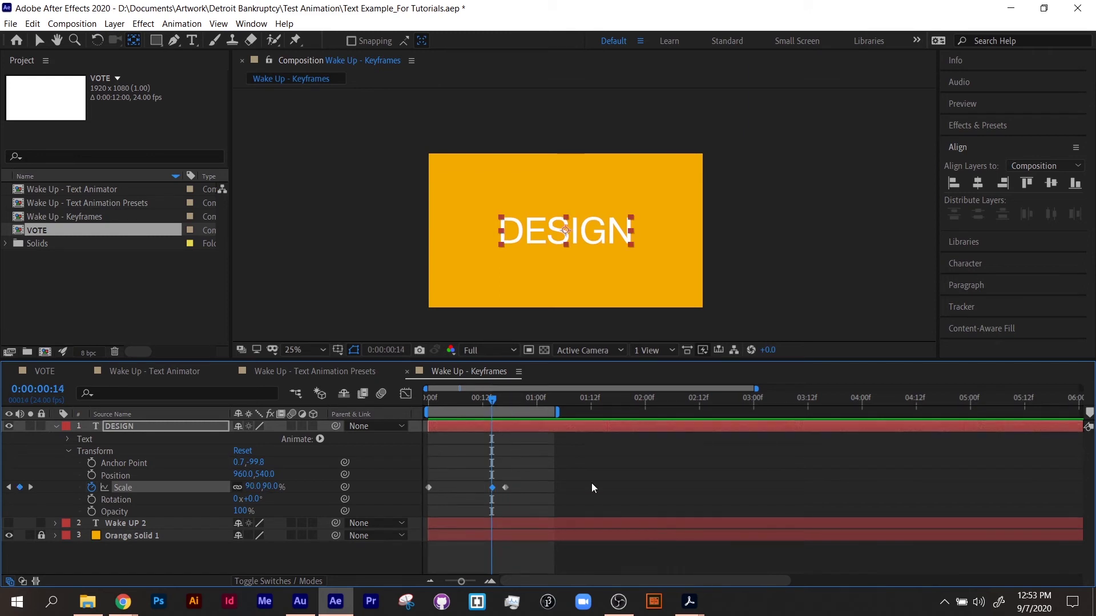
Step: Try a Scale value of 100% on the keyframe at 0:00:00:14 and preview the stronger overshoot
{"action": "left_click", "coordinate": [270, 486]}
{"action": "type", "text": "100"}
{"action": "key", "text": "Return"}
{"action": "key", "text": "space"}
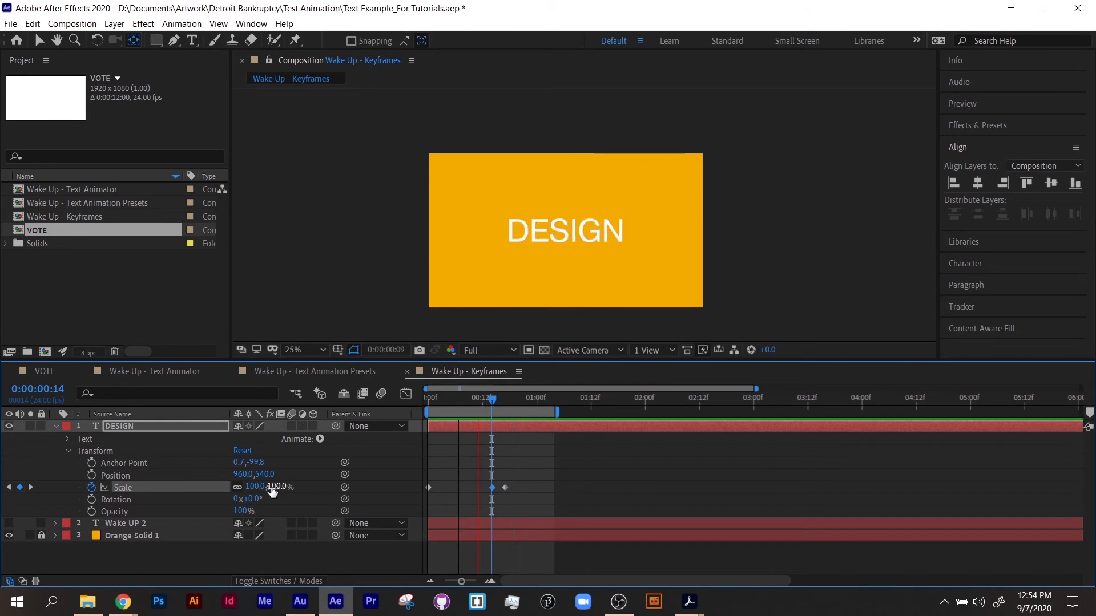
{"action": "key", "text": "space"}
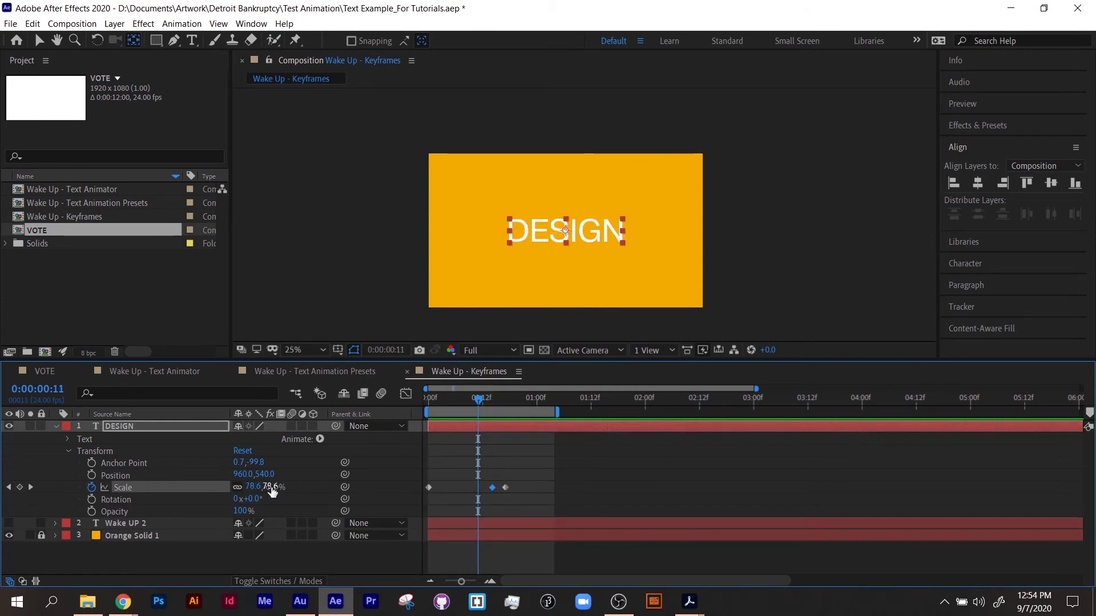
Step: Set the Scale keyframe at 0:00:00:14 to 93% and preview the animation
{"action": "key", "text": "k"}
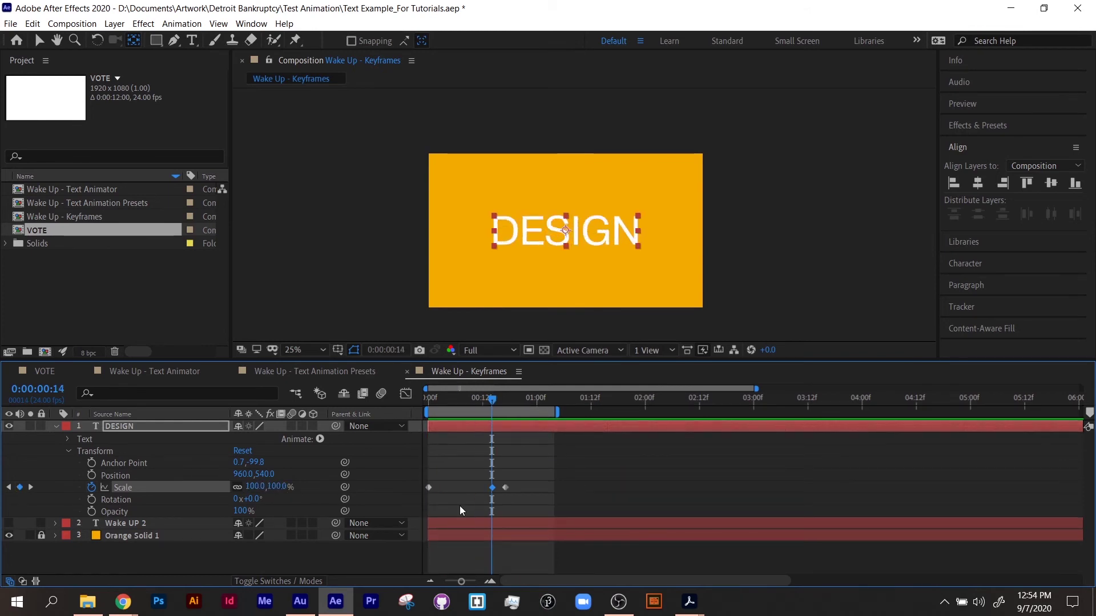
{"action": "left_click", "coordinate": [269, 486]}
{"action": "type", "text": "93"}
{"action": "key", "text": "Return"}
{"action": "key", "text": "space"}
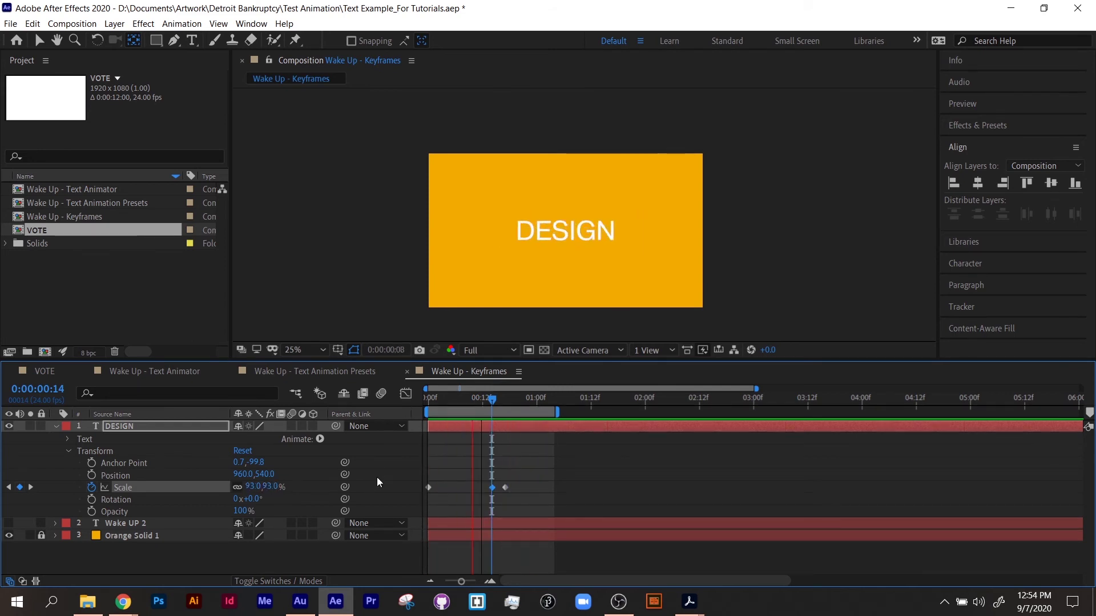
{"action": "key", "text": "space"}
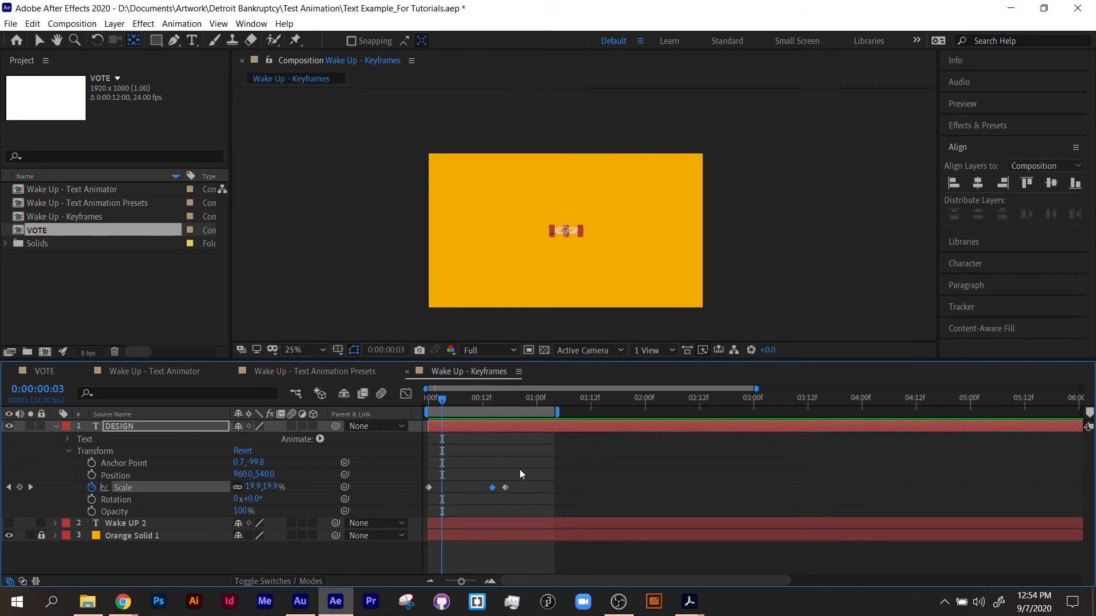
Step: Apply Easy Ease to all three Scale keyframes of the "DESIGN" layer and preview the motion
{"action": "left_click_drag", "start_coordinate": [524, 476], "coordinate": [426, 502]}
{"action": "key", "text": "F9"}
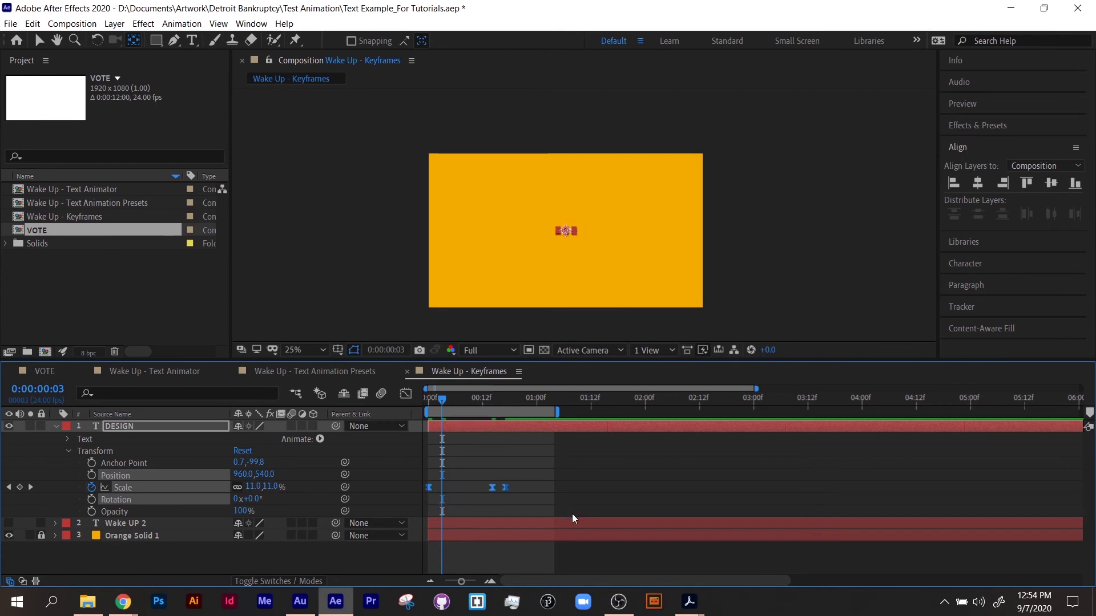
{"action": "key", "text": "space"}
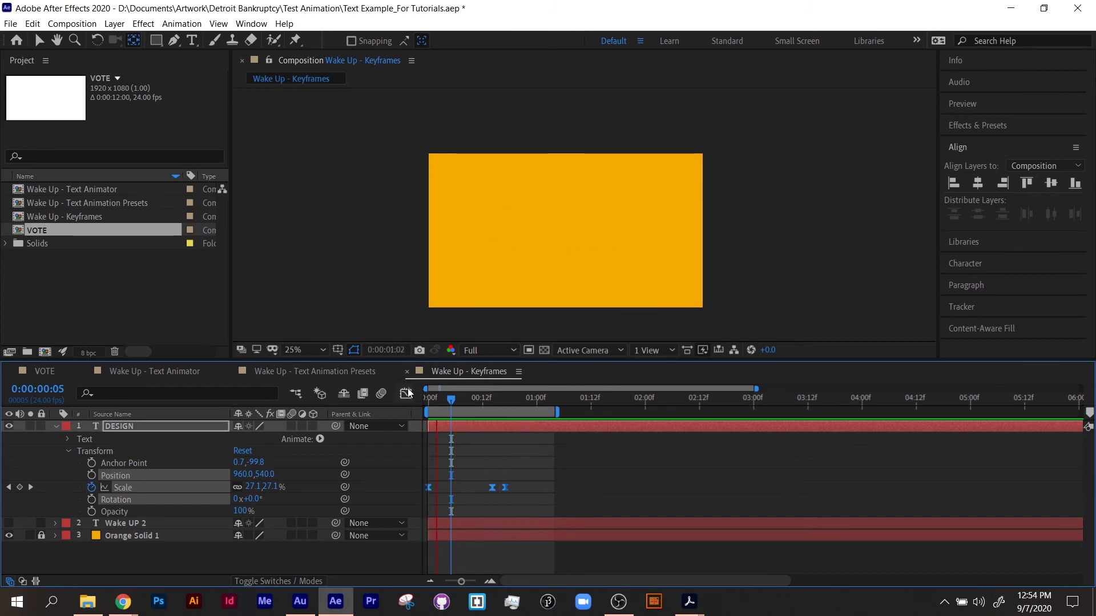
{"action": "left_click", "coordinate": [506, 475]}
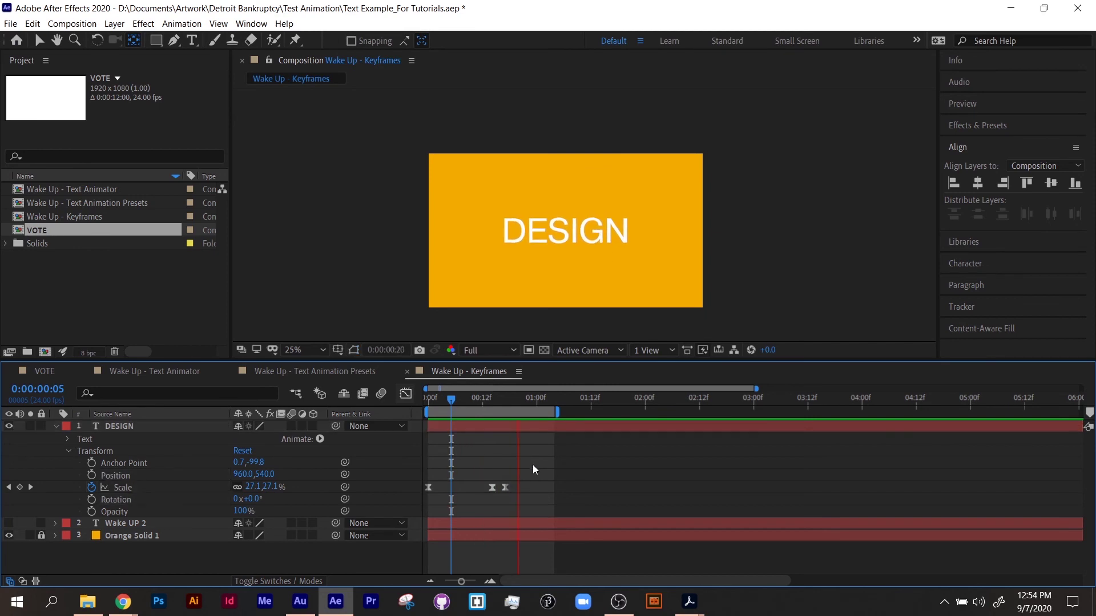
Step: Show all Scale keyframes in the Graph Editor and check that Edit Speed Graph is the active graph type
{"action": "left_click_drag", "start_coordinate": [530, 465], "coordinate": [415, 491]}
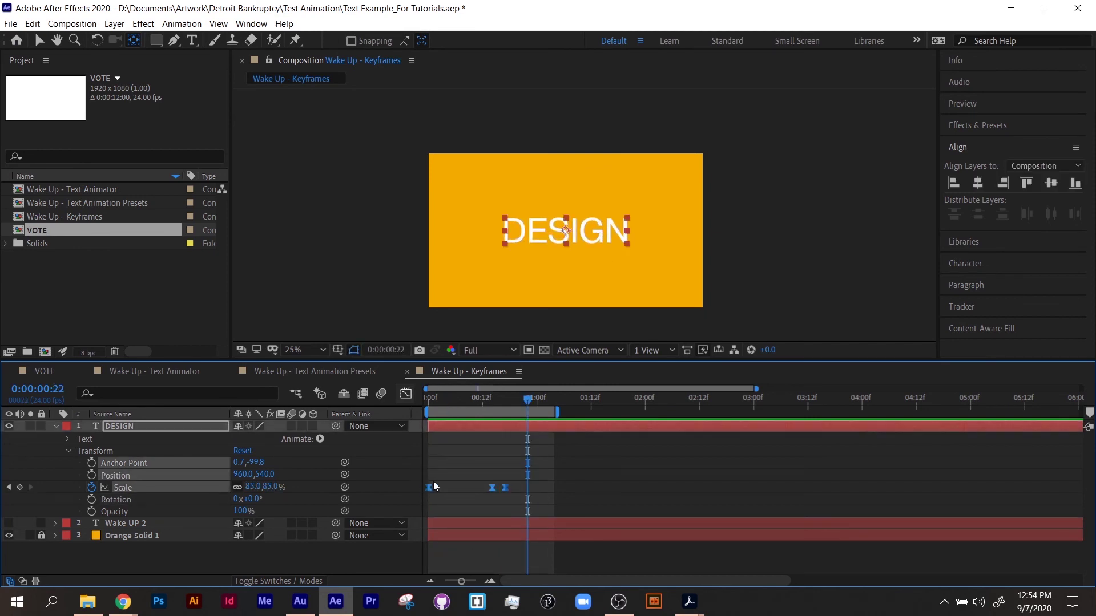
{"action": "left_click", "coordinate": [409, 392]}
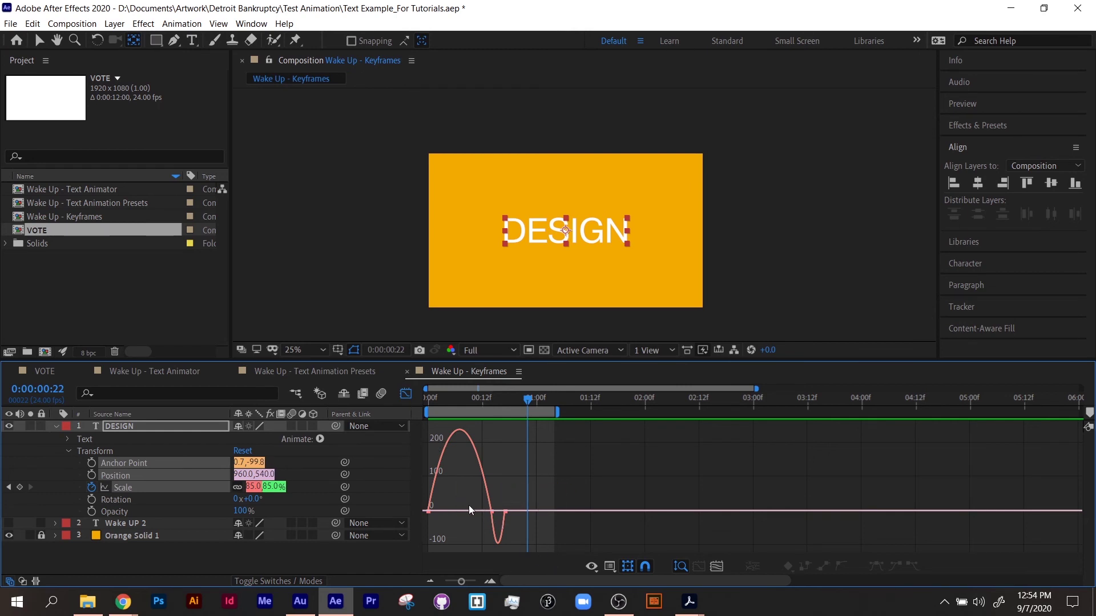
{"action": "mouse_move", "coordinate": [493, 514]}
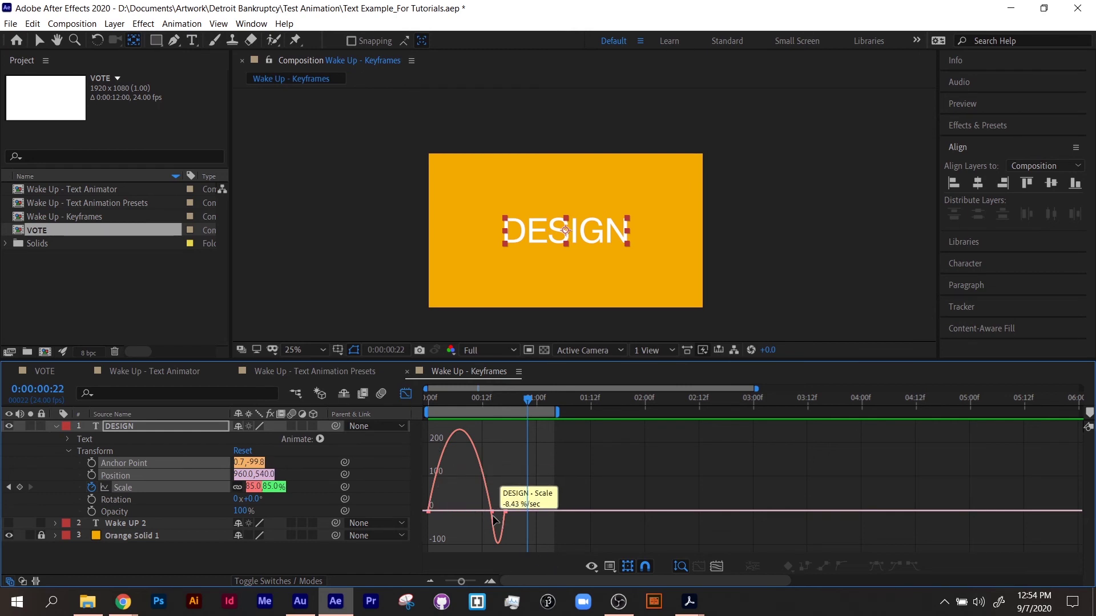
{"action": "left_click", "coordinate": [610, 566]}
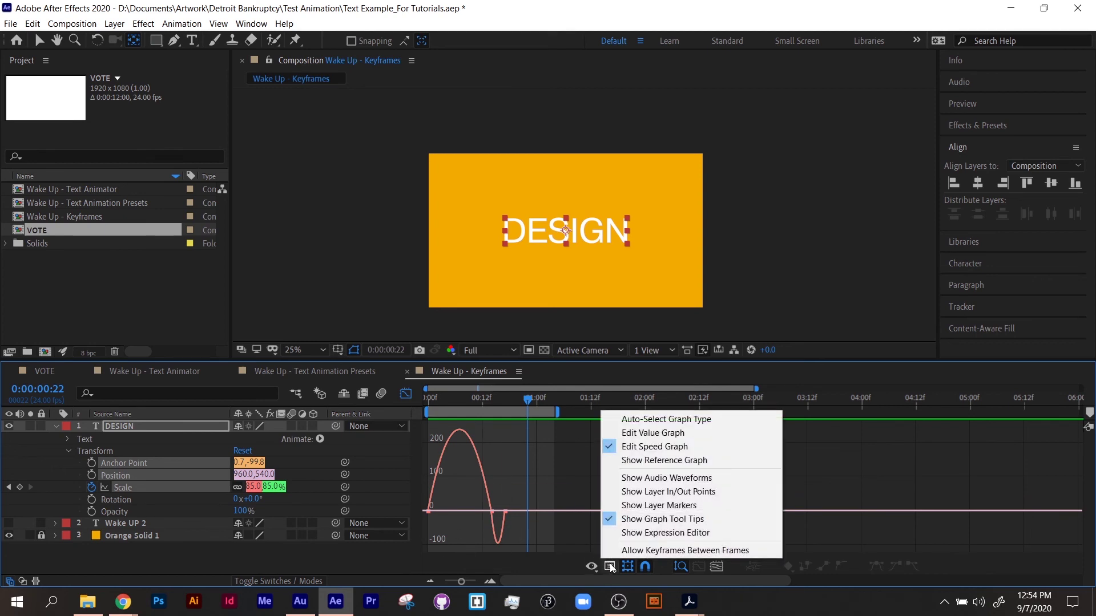
{"action": "left_click", "coordinate": [557, 490]}
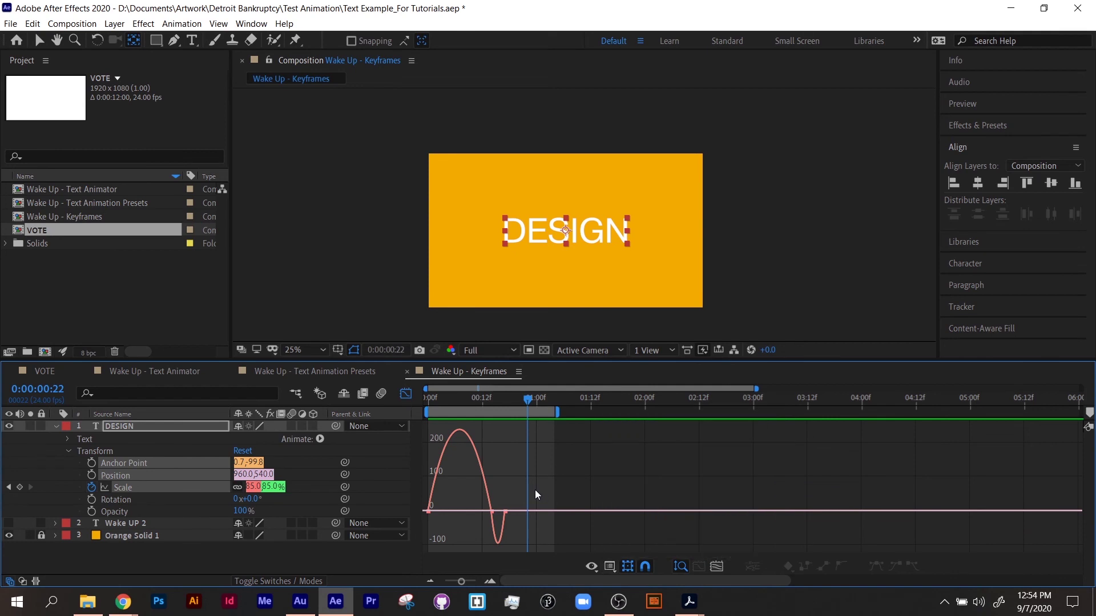
Step: Extend the middle Scale keyframe's incoming influence back to about 0:00:00:09 on the speed graph and preview the easing
{"action": "mouse_move", "coordinate": [478, 498]}
{"action": "left_mouse_down"}
{"action": "mouse_move", "coordinate": [499, 526]}
{"action": "mouse_move", "coordinate": [467, 510]}
{"action": "left_mouse_up"}
{"action": "key", "text": "space"}
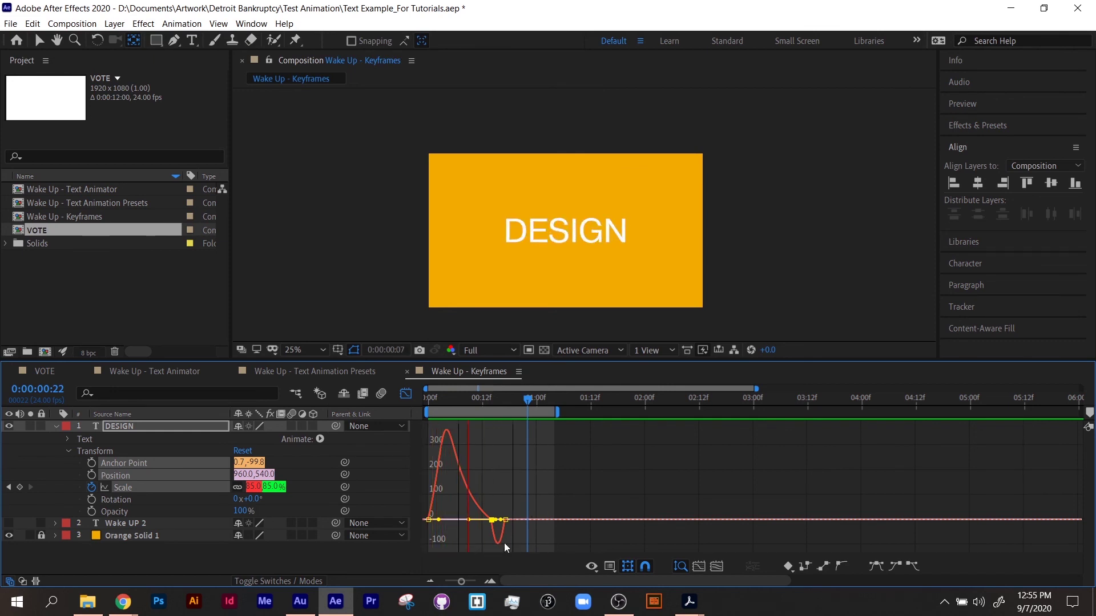
{"action": "key", "text": "space"}
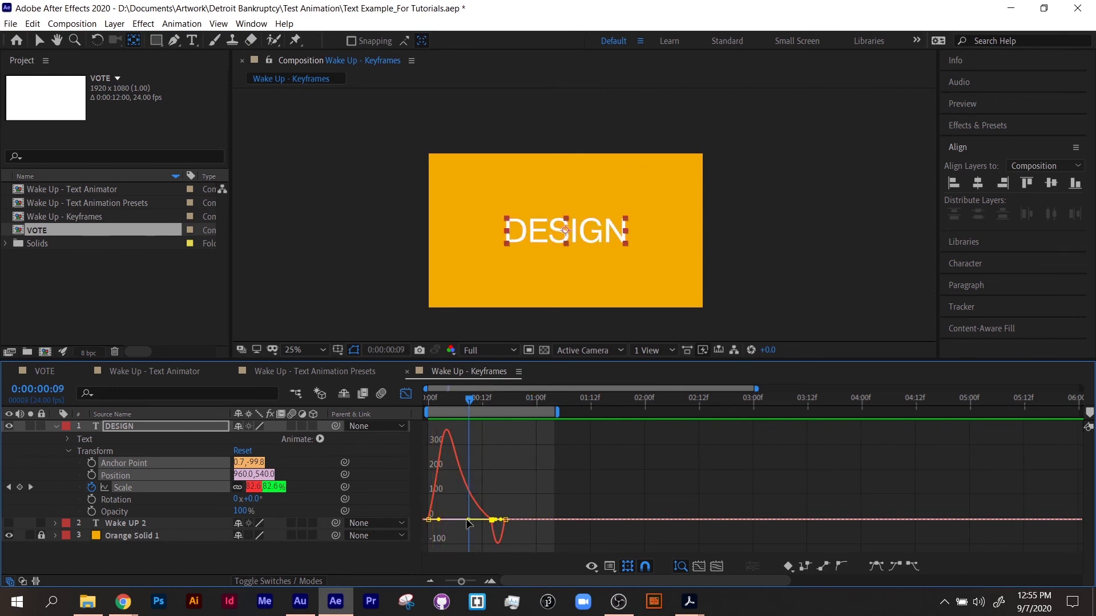
Step: Extend the middle keyframe's incoming influence further to about 0:00:00:07, preview the sharper start, and return to the layer bar view
{"action": "left_click_drag", "start_coordinate": [467, 523], "coordinate": [462, 525]}
{"action": "key", "text": "space"}
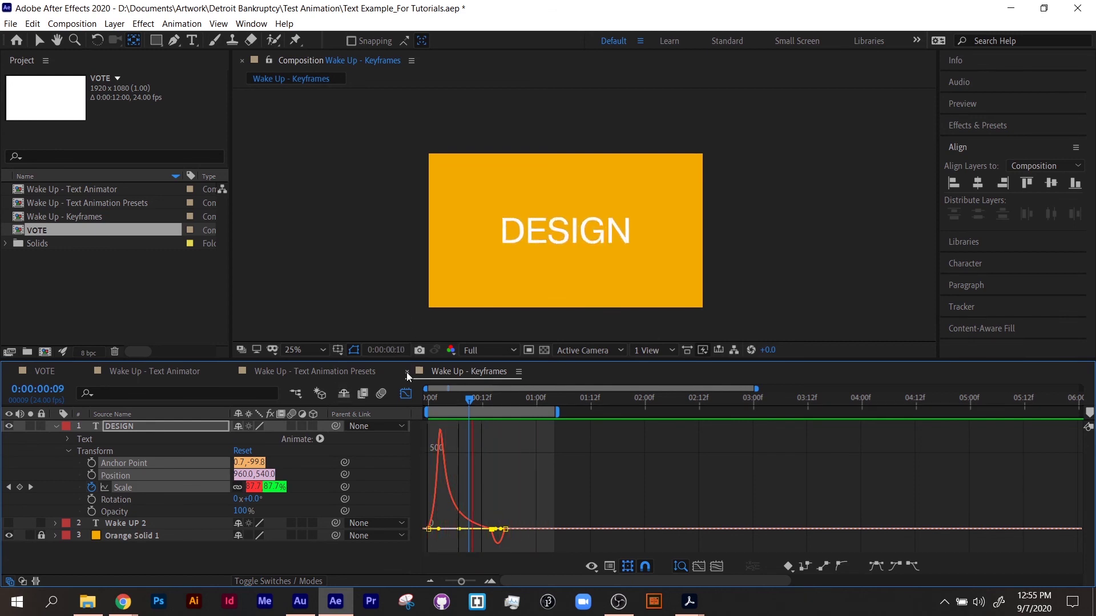
{"action": "left_click", "coordinate": [405, 393]}
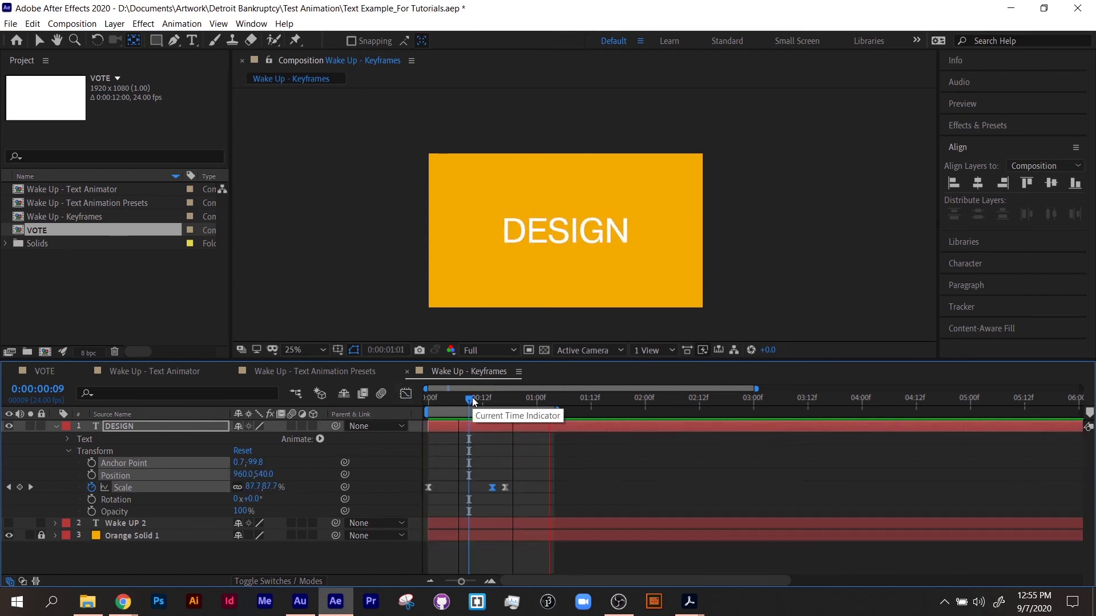